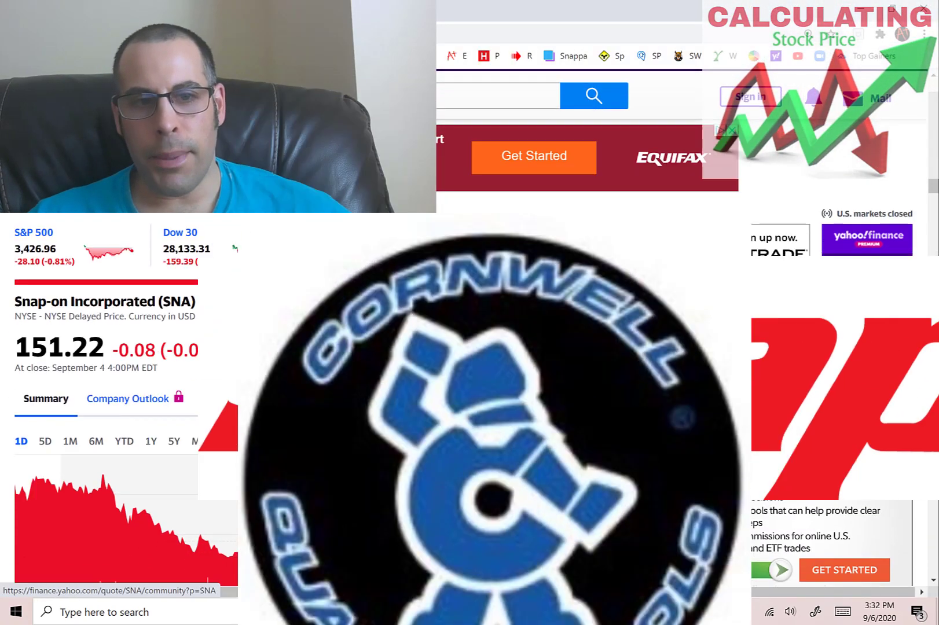
Step: Enter Snap-on's market cap as 8.23 in cell E11 of the DCF sheet
{"action": "scroll", "coordinate": [482, 428], "scroll_direction": "down", "scroll_amount": 3}
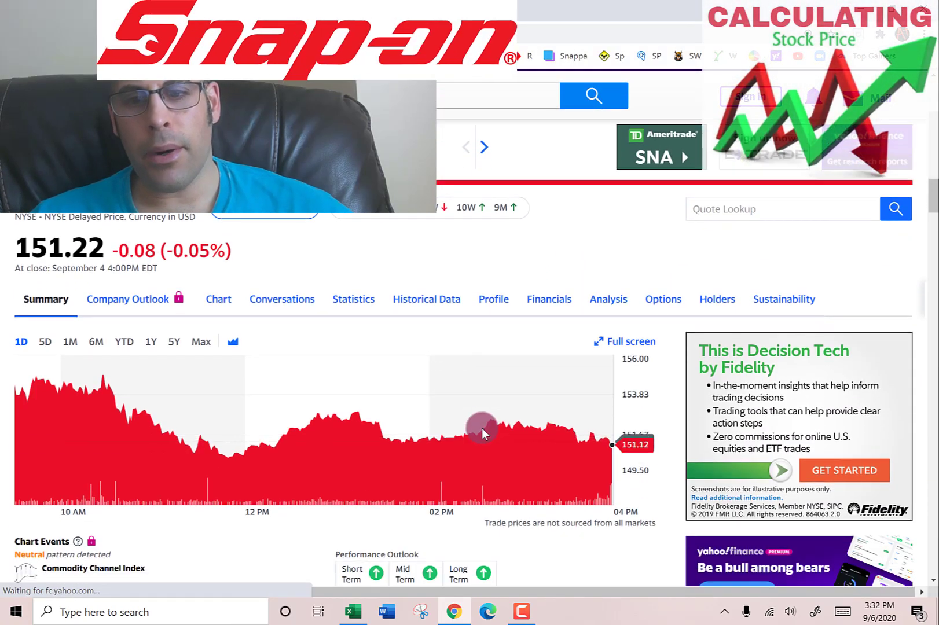
{"action": "scroll", "coordinate": [567, 460], "scroll_direction": "down", "scroll_amount": 2}
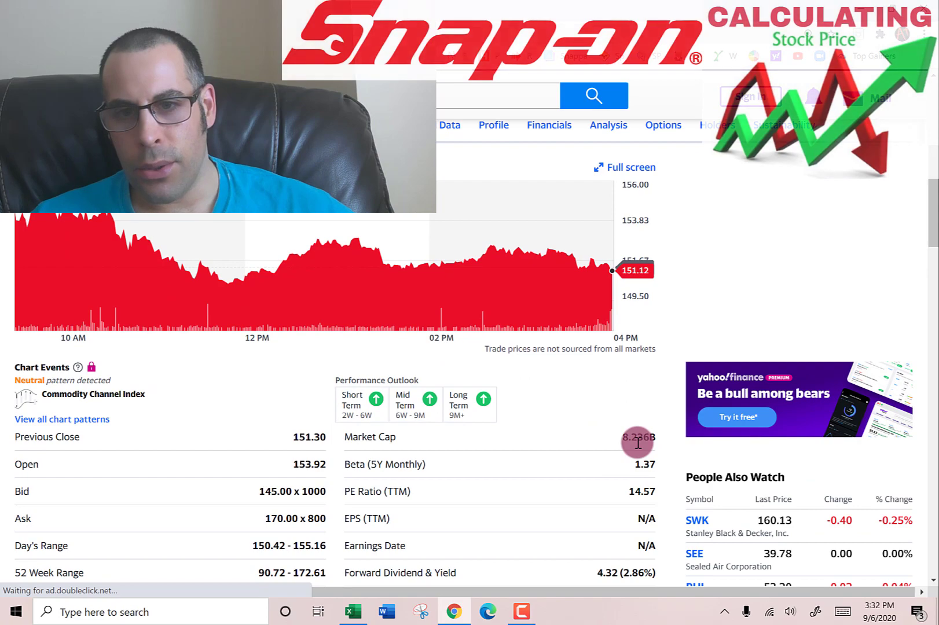
{"action": "key", "text": "alt+Tab"}
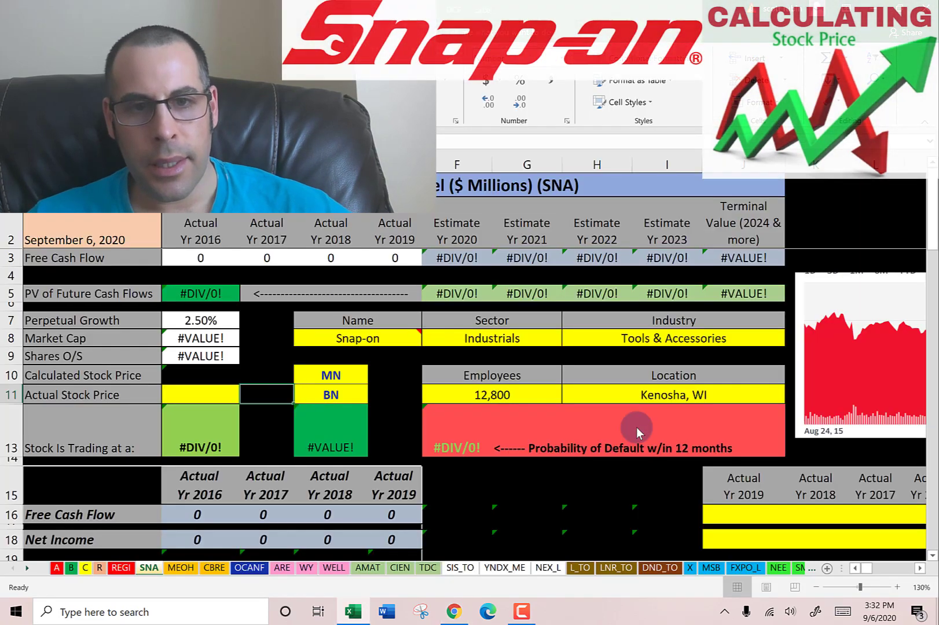
{"action": "type", "text": "8.23"}
{"action": "key", "text": "Return"}
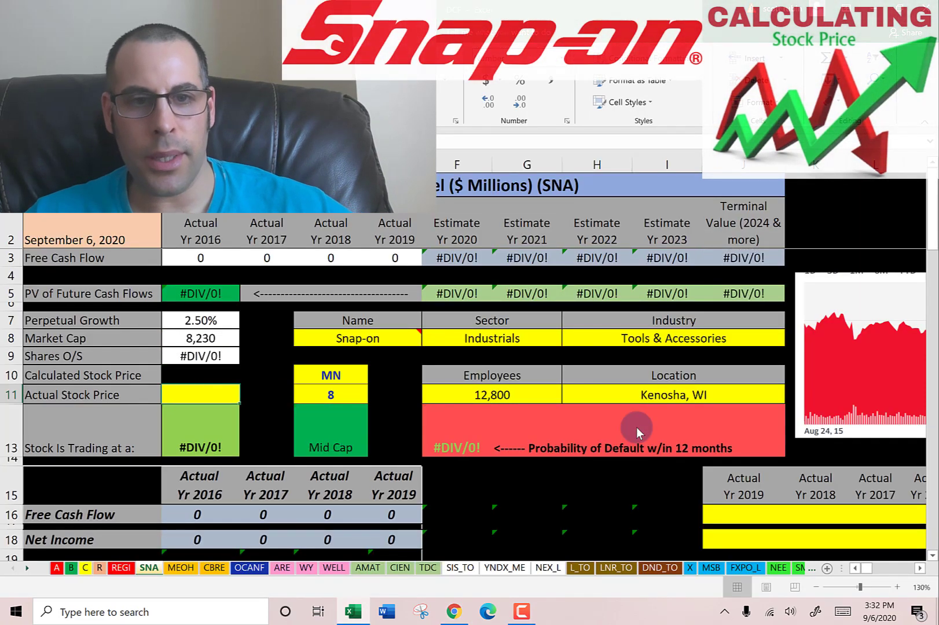
Step: Copy the 151.22 closing price from Yahoo Finance into Actual Stock Price
{"action": "key", "text": "alt+Tab"}
{"action": "scroll", "coordinate": [635, 430], "scroll_direction": "up", "scroll_amount": 3}
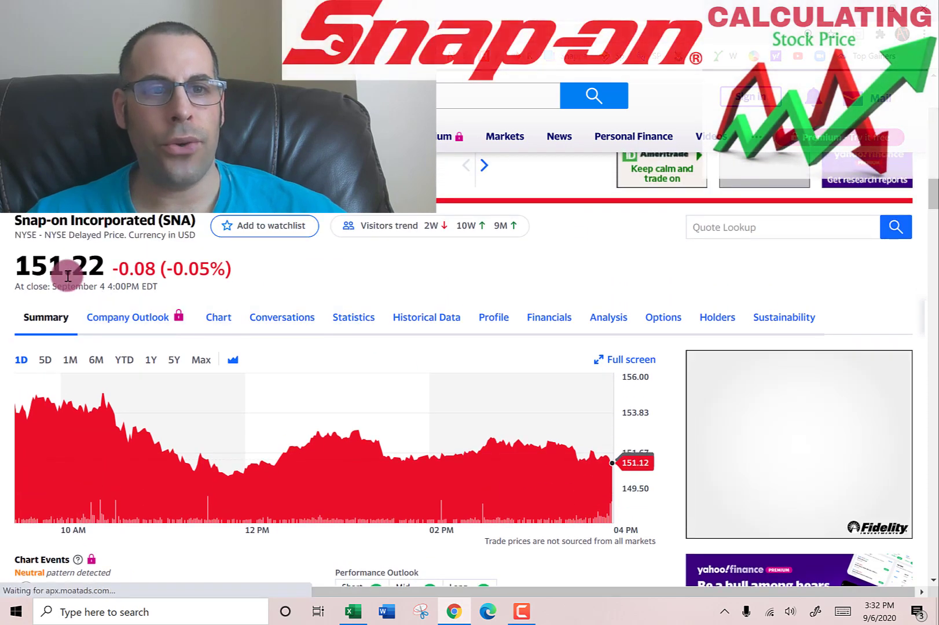
{"action": "double_click", "coordinate": [67, 276]}
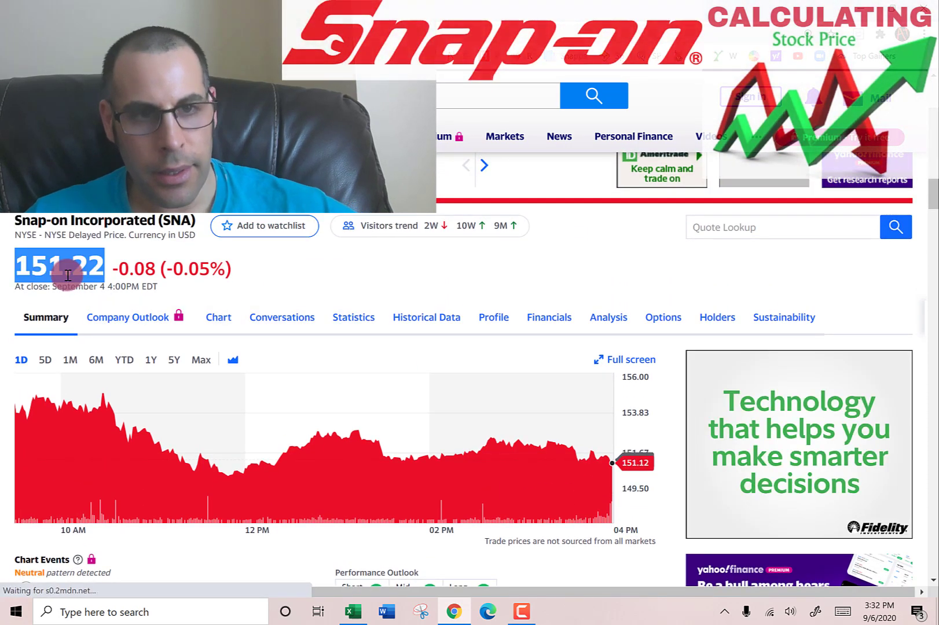
{"action": "key", "text": "alt+Tab"}
{"action": "key", "text": "Return"}
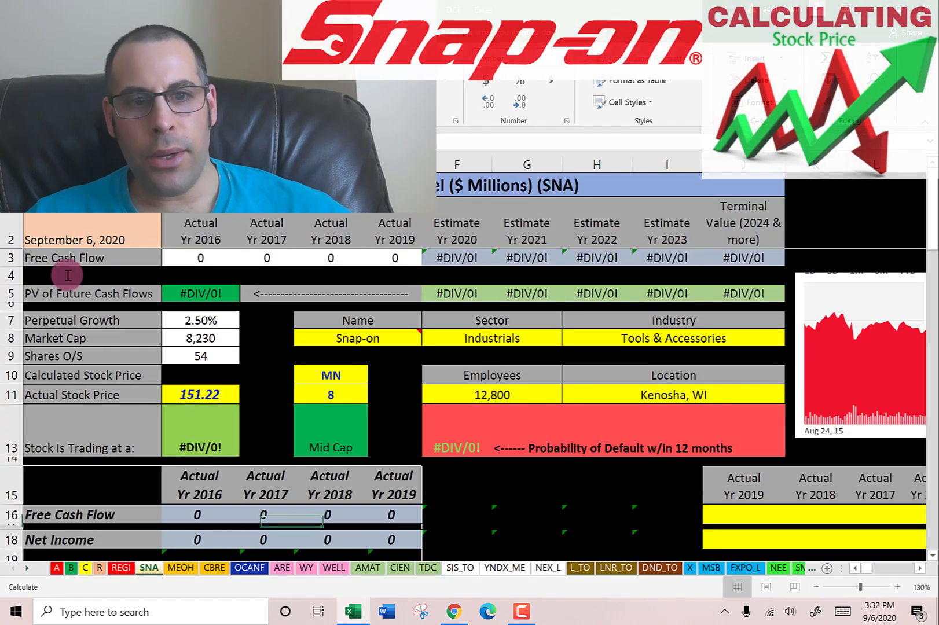
{"action": "scroll", "coordinate": [274, 338], "scroll_direction": "down", "scroll_amount": 3}
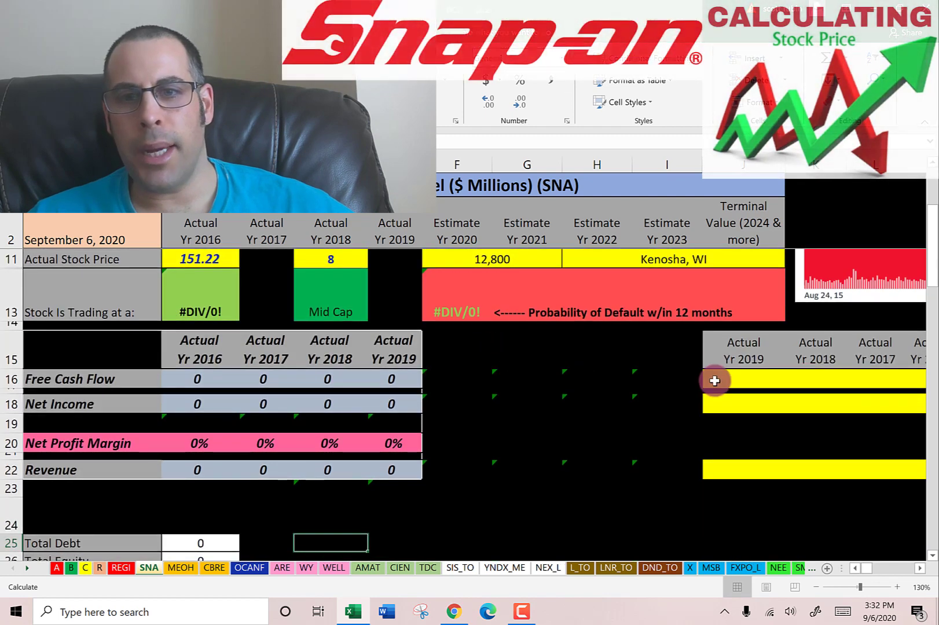
{"action": "key", "text": "alt+Tab"}
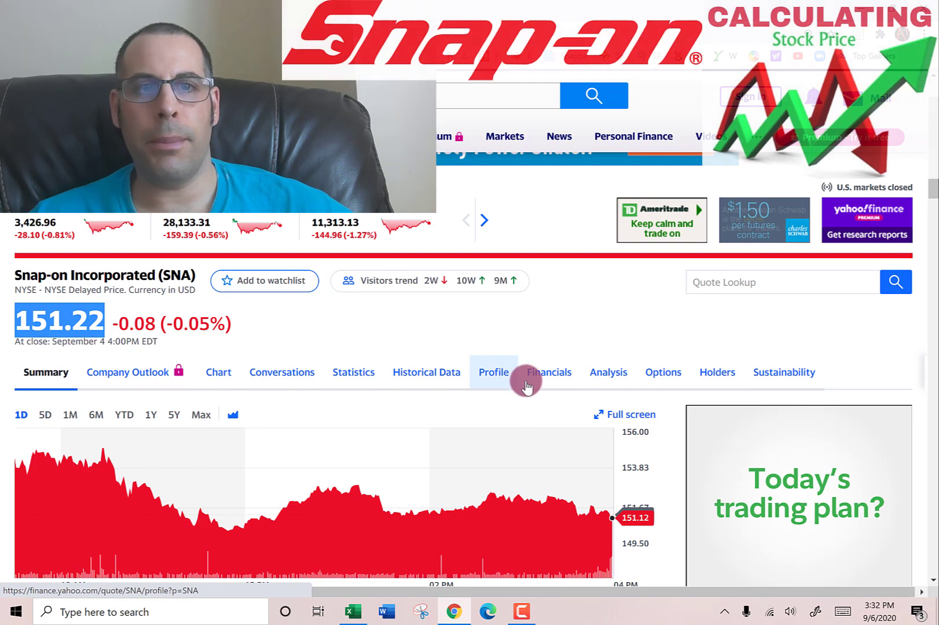
Step: Paste the 2016–2019 Free Cash Flow row from Yahoo's cash flow statement into row 16 as text
{"action": "left_click", "coordinate": [525, 378]}
{"action": "scroll", "coordinate": [295, 368], "scroll_direction": "down", "scroll_amount": 3}
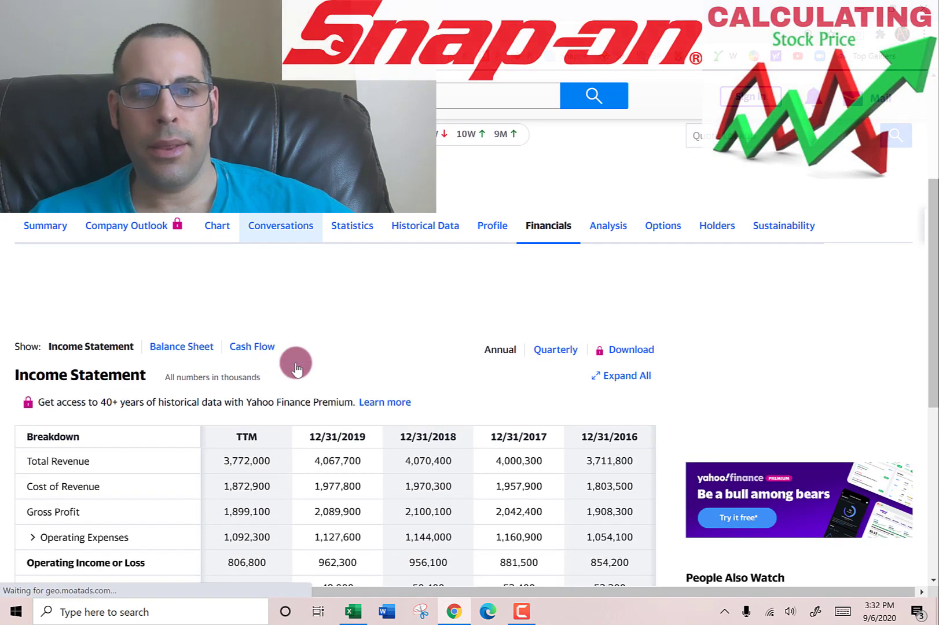
{"action": "left_click", "coordinate": [268, 280]}
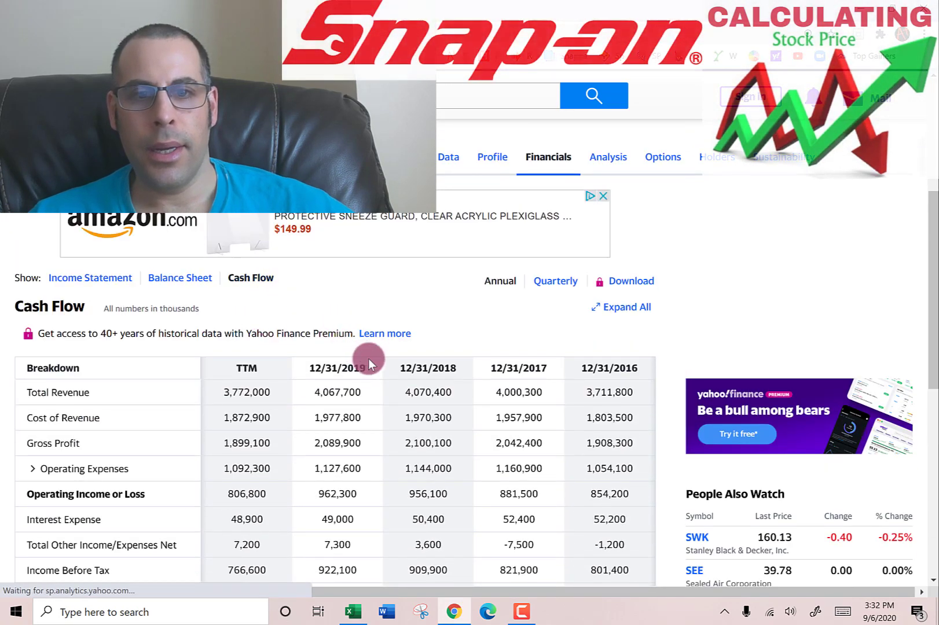
{"action": "scroll", "coordinate": [367, 356], "scroll_direction": "down", "scroll_amount": 4}
{"action": "scroll", "coordinate": [342, 334], "scroll_direction": "down", "scroll_amount": 1}
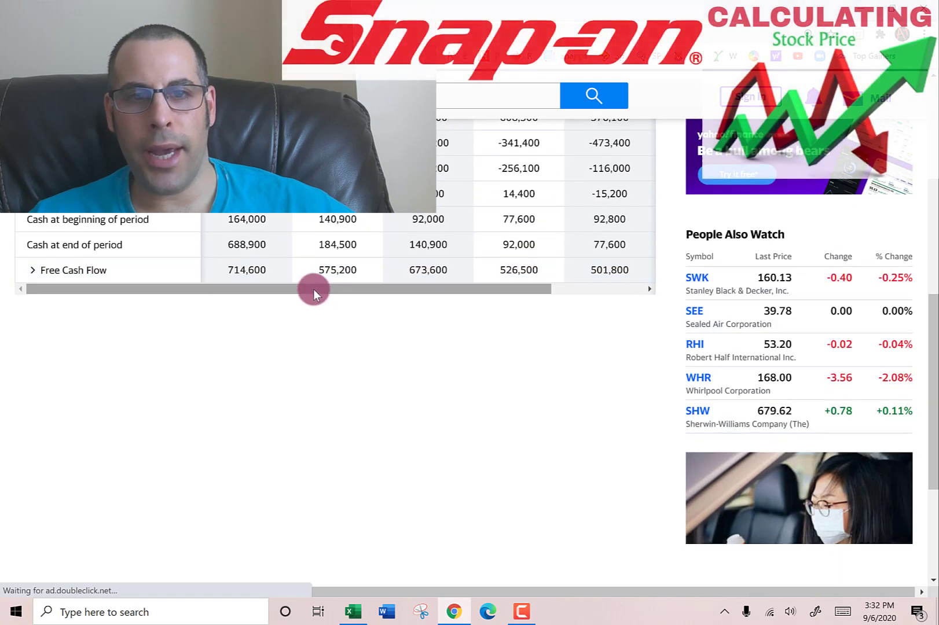
{"action": "left_click_drag", "start_coordinate": [317, 270], "coordinate": [630, 276]}
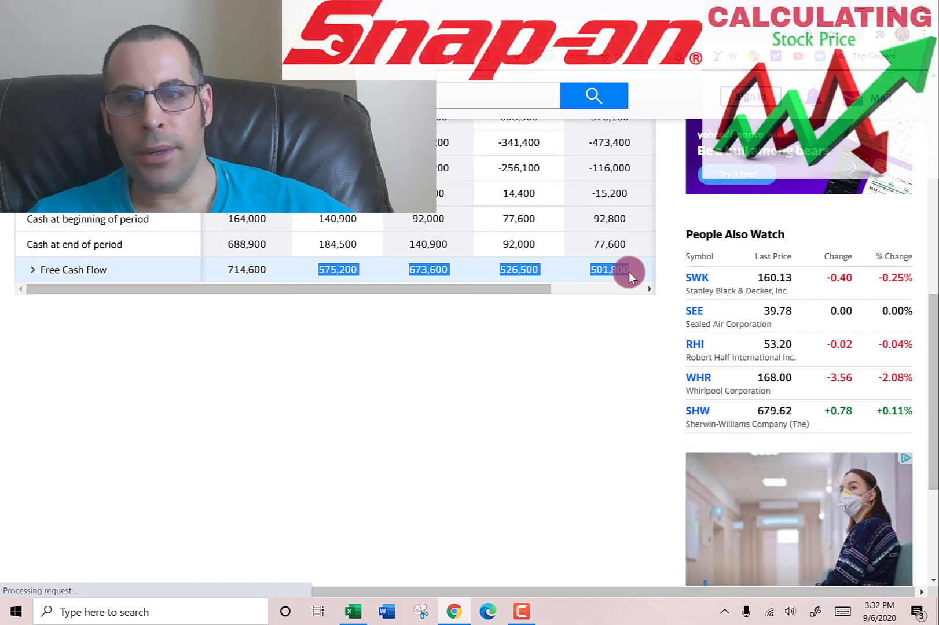
{"action": "key", "text": "alt+Tab"}
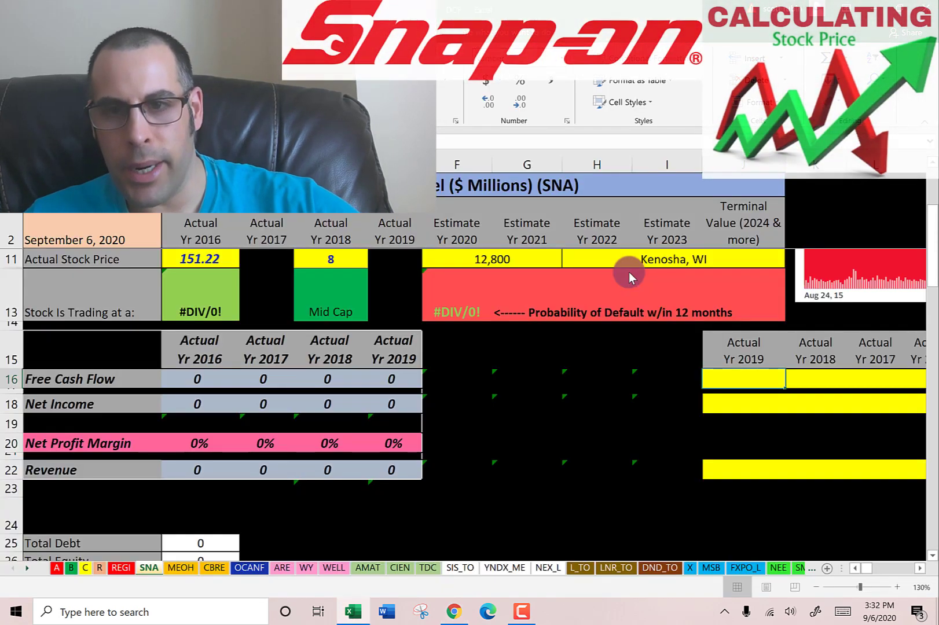
{"action": "key", "text": "shift+F10"}
{"action": "key", "text": "s"}
{"action": "key", "text": "Down"}
{"action": "key", "text": "Return"}
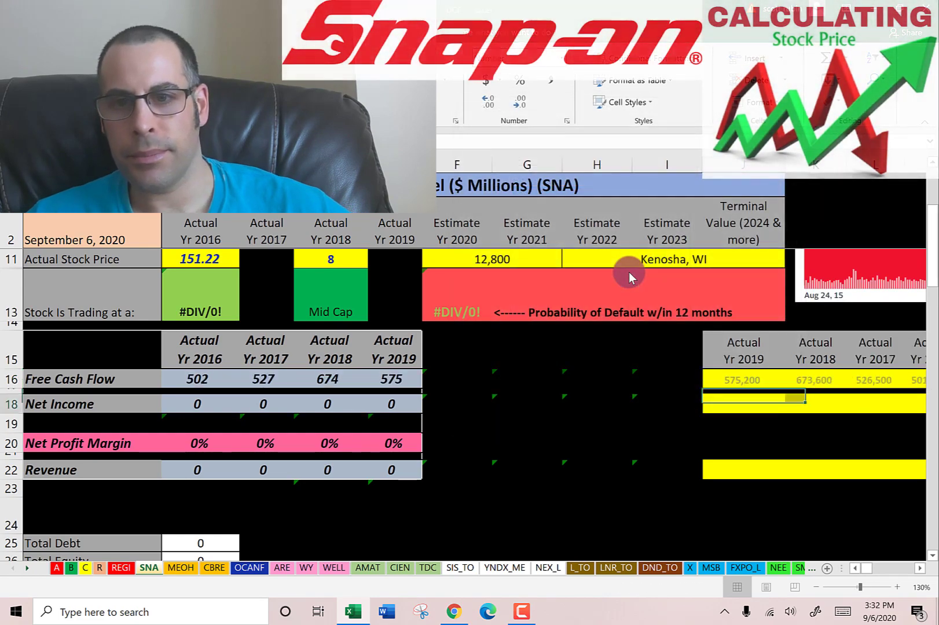
Step: Paste the 2019–2016 Net Income row from the income statement into row 18 as text
{"action": "key", "text": "alt+Tab"}
{"action": "scroll", "coordinate": [625, 269], "scroll_direction": "up", "scroll_amount": 2}
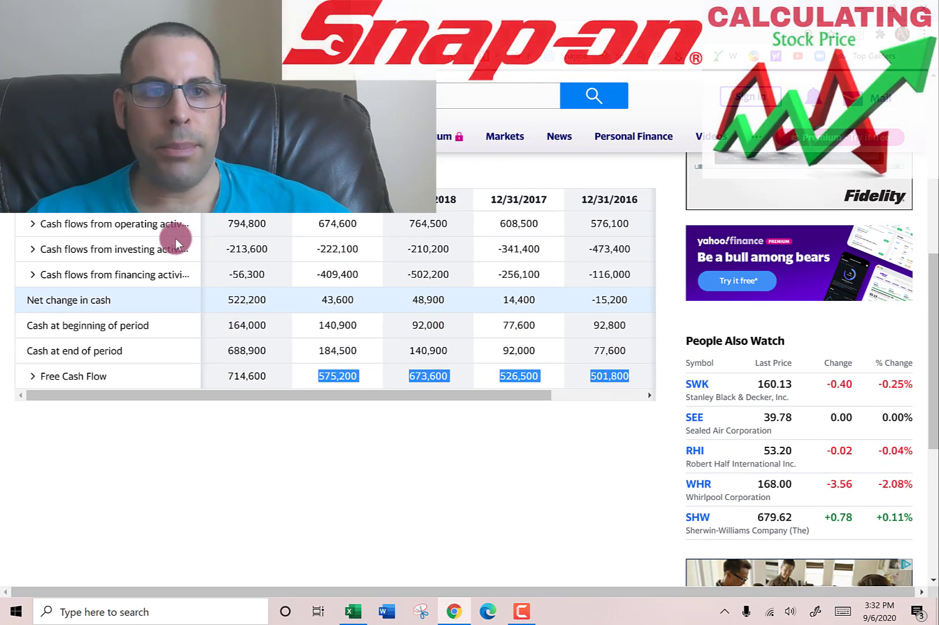
{"action": "scroll", "coordinate": [175, 243], "scroll_direction": "up", "scroll_amount": 2}
{"action": "left_click", "coordinate": [80, 232]}
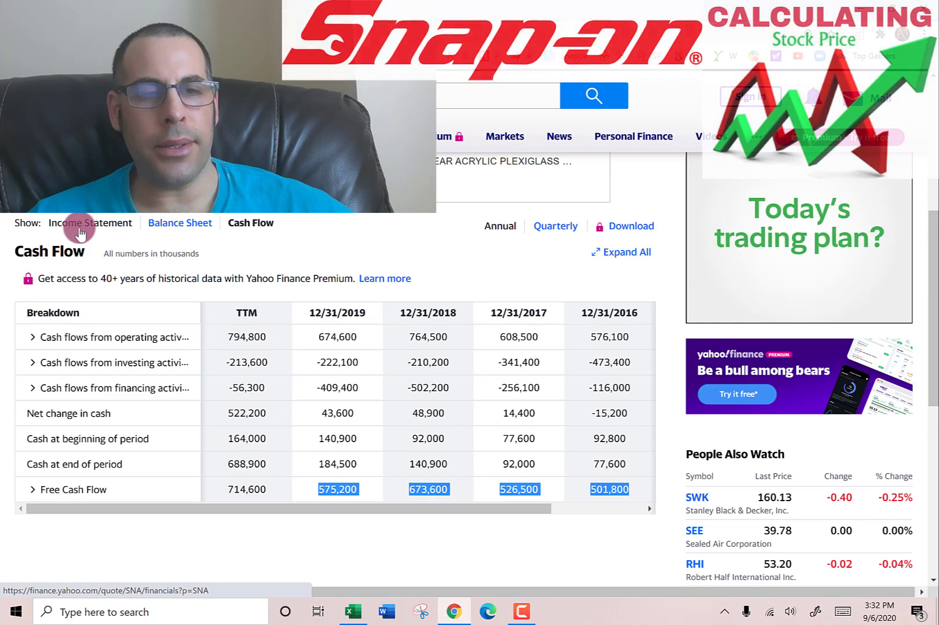
{"action": "scroll", "coordinate": [282, 330], "scroll_direction": "down", "scroll_amount": 2}
{"action": "scroll", "coordinate": [283, 330], "scroll_direction": "down", "scroll_amount": 1}
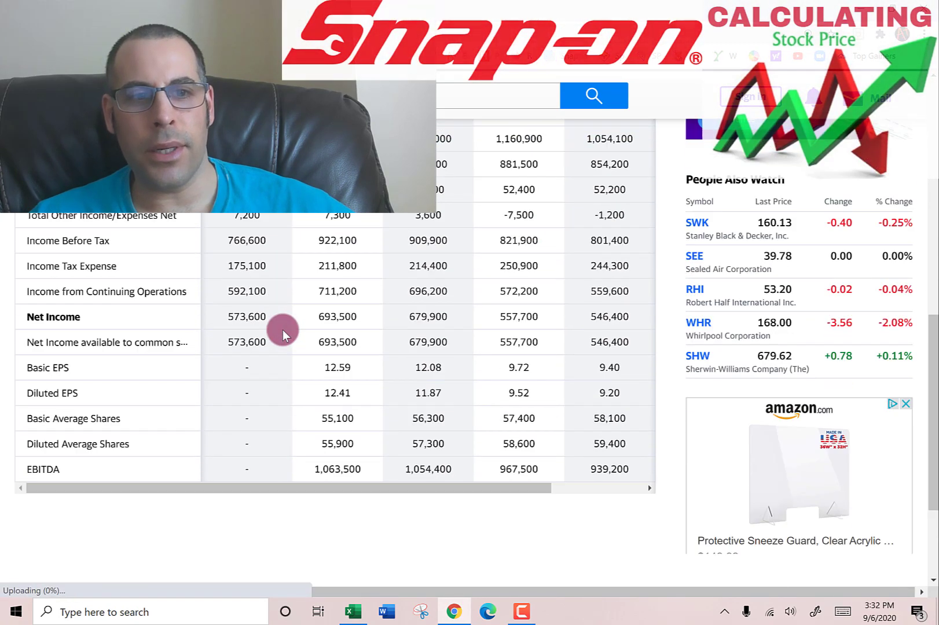
{"action": "left_click_drag", "start_coordinate": [316, 319], "coordinate": [489, 315]}
{"action": "left_click_drag", "start_coordinate": [597, 317], "coordinate": [625, 316]}
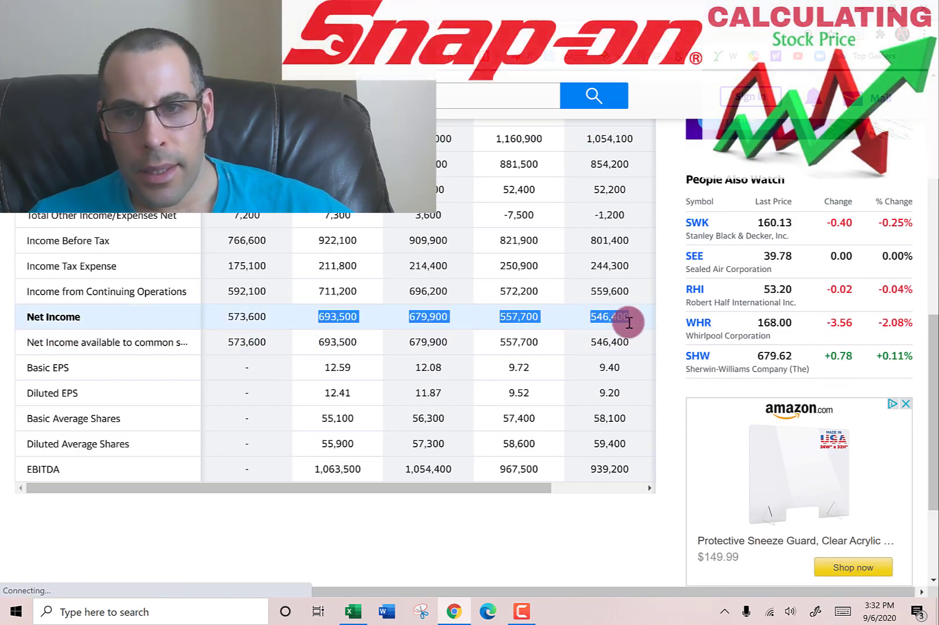
{"action": "key", "text": "alt+Tab"}
{"action": "key", "text": "Menu"}
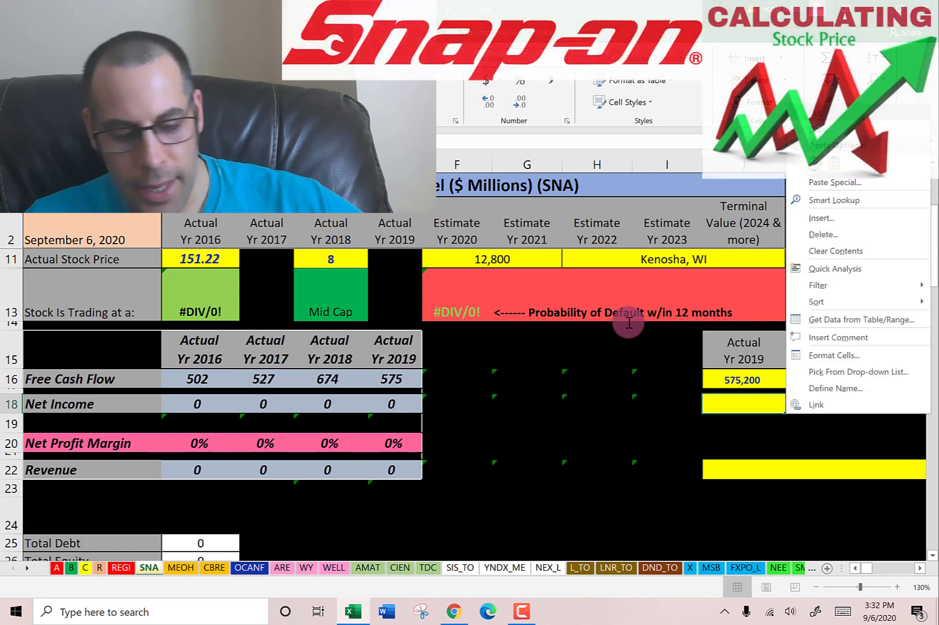
{"action": "key", "text": "s"}
{"action": "key", "text": "Return"}
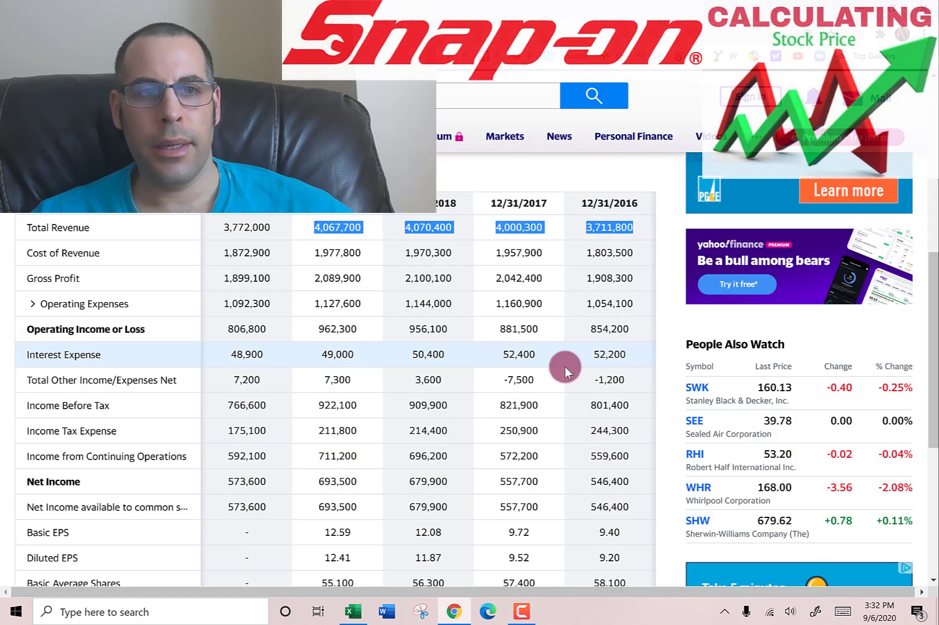
Step: Paste the Total Revenue figures into row 22 as text
{"action": "key", "text": "alt+Tab"}
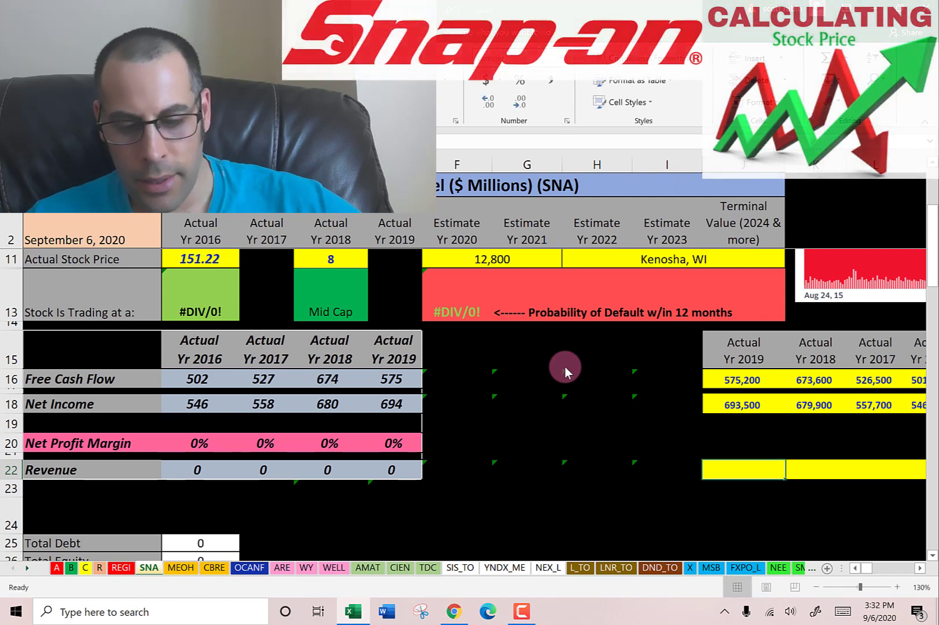
{"action": "key", "text": "ctrl+alt+v"}
{"action": "key", "text": "Return"}
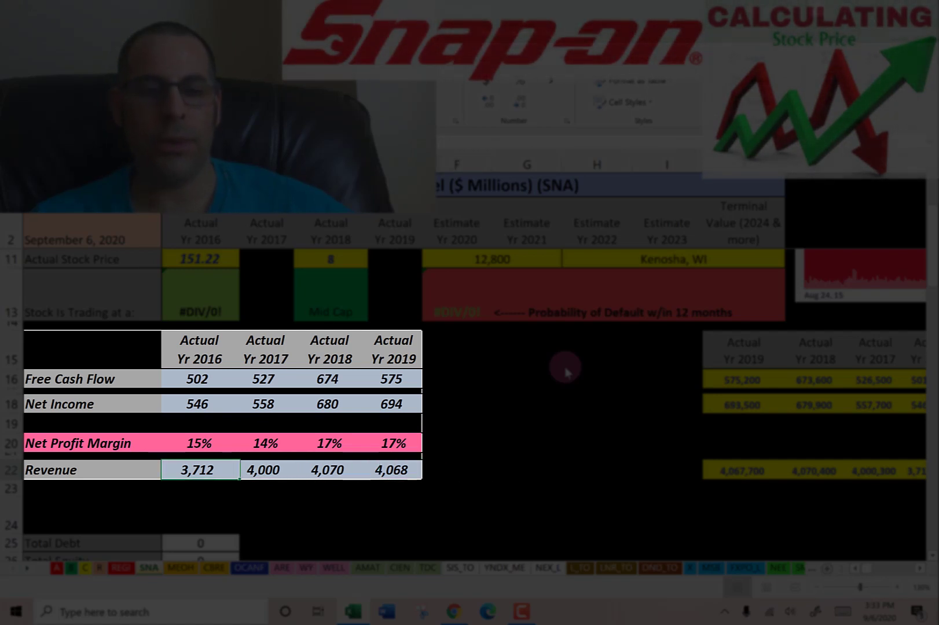
Step: Copy the 2019 interest expense of 49,000 into the sheet
{"action": "scroll", "coordinate": [216, 398], "scroll_direction": "down", "scroll_amount": 3}
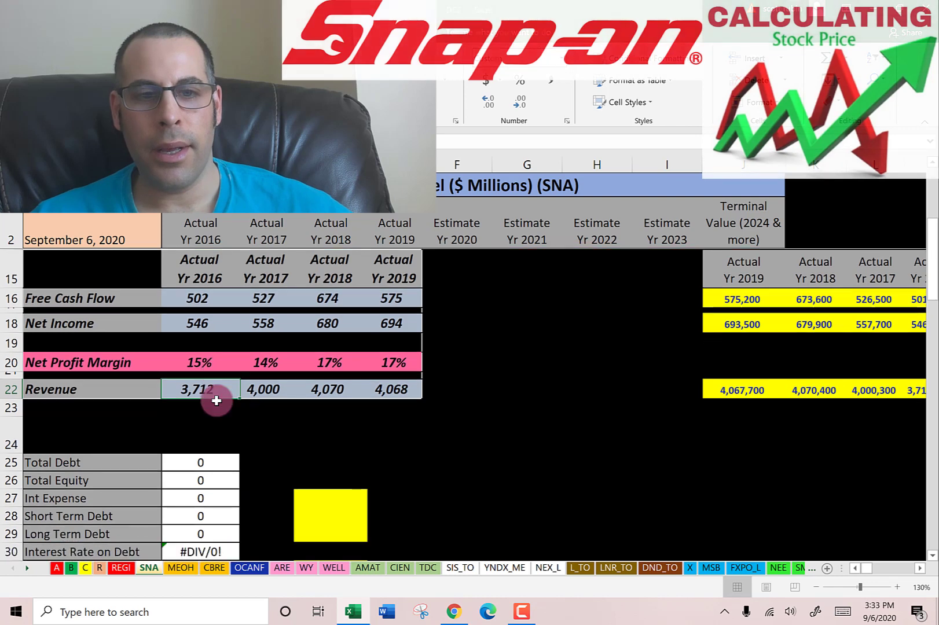
{"action": "scroll", "coordinate": [320, 366], "scroll_direction": "down", "scroll_amount": 2}
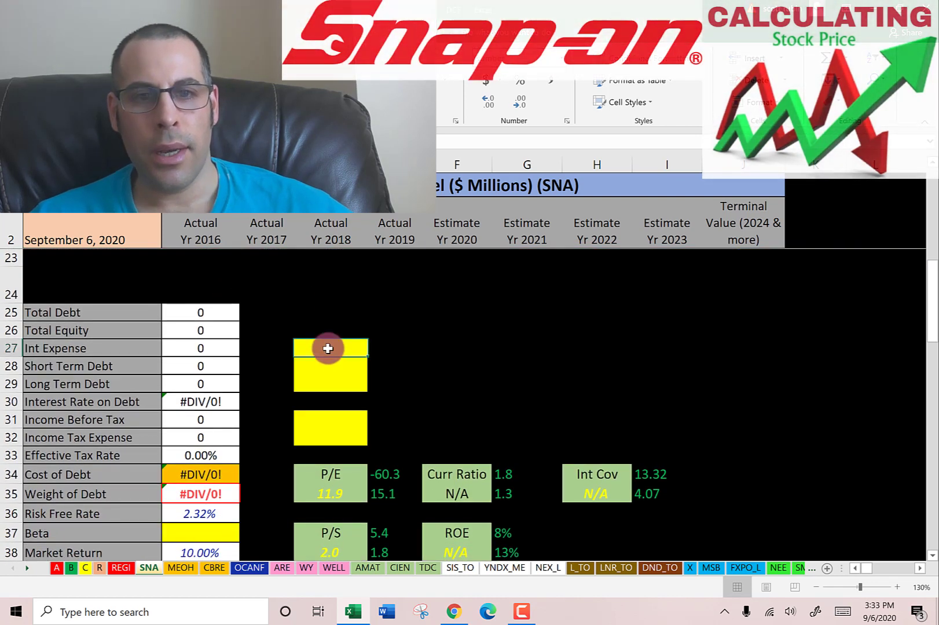
{"action": "key", "text": "alt+Tab"}
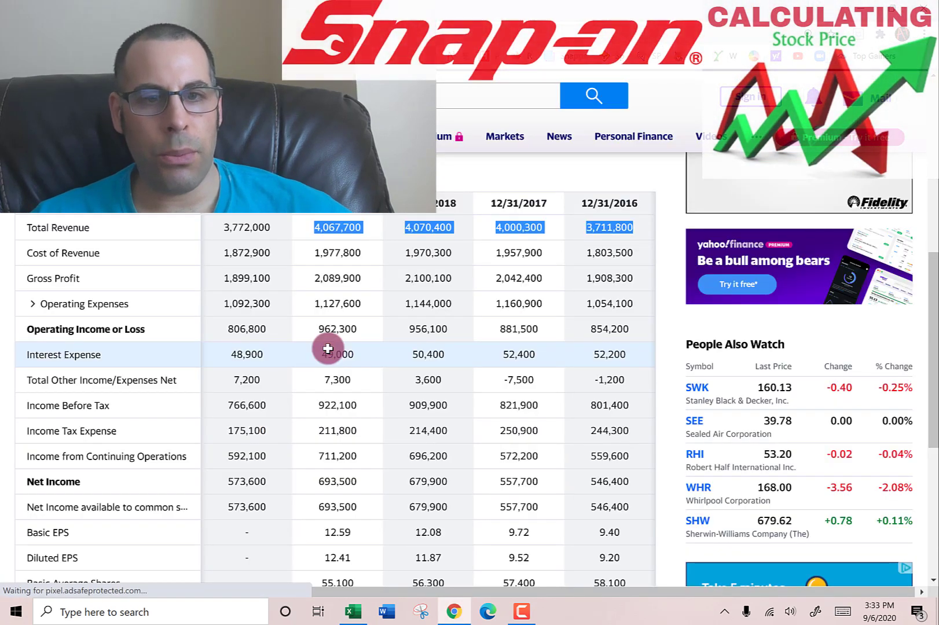
{"action": "double_click", "coordinate": [332, 352]}
{"action": "key", "text": "ctrl+c"}
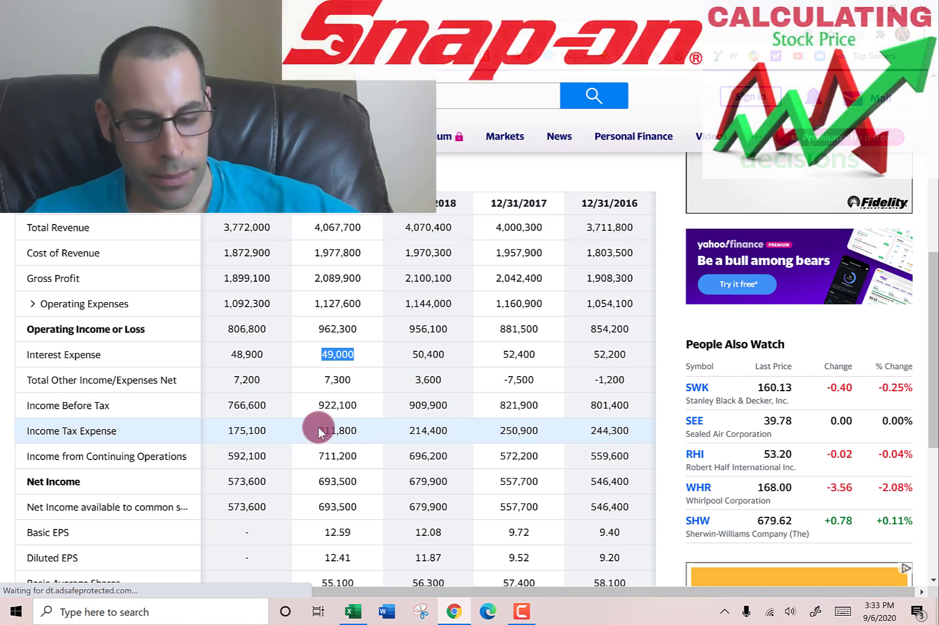
{"action": "key", "text": "alt+Tab"}
{"action": "key", "text": "ctrl+v"}
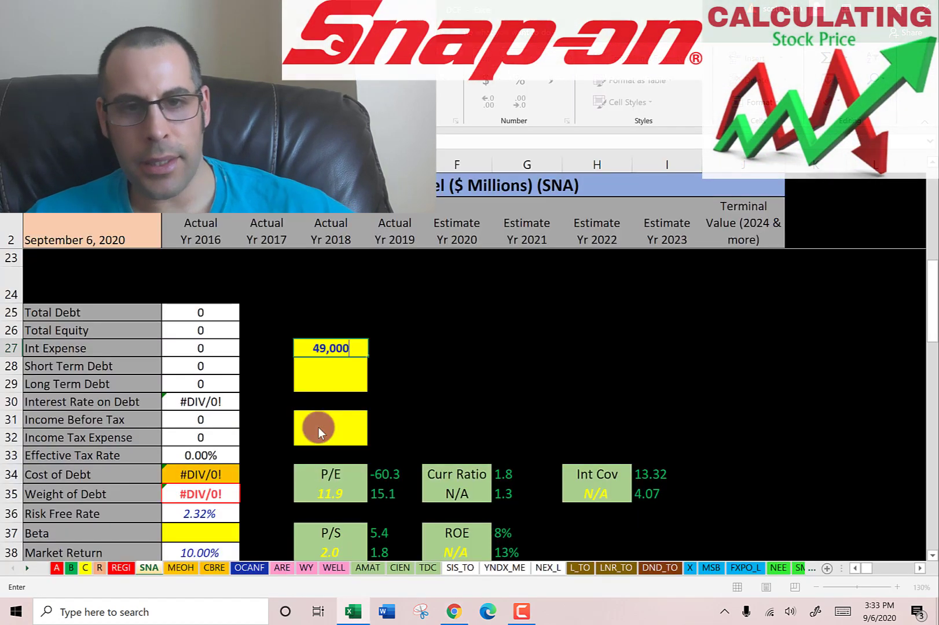
Step: Open Yahoo's balance sheet and expand the Liabilities, Current and Non-current liabilities breakdowns
{"action": "key", "text": "alt+Tab"}
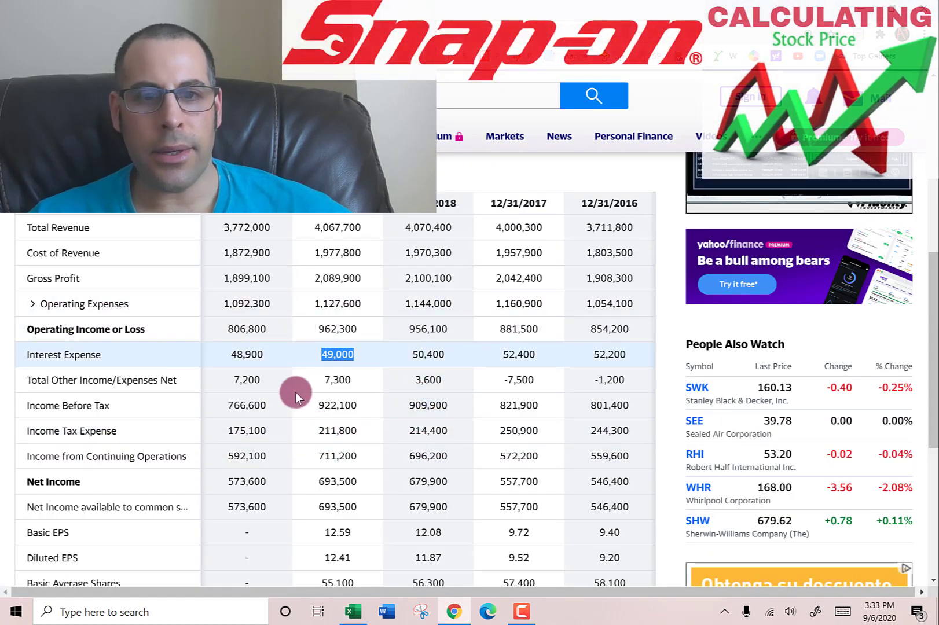
{"action": "scroll", "coordinate": [257, 390], "scroll_direction": "up", "scroll_amount": 3}
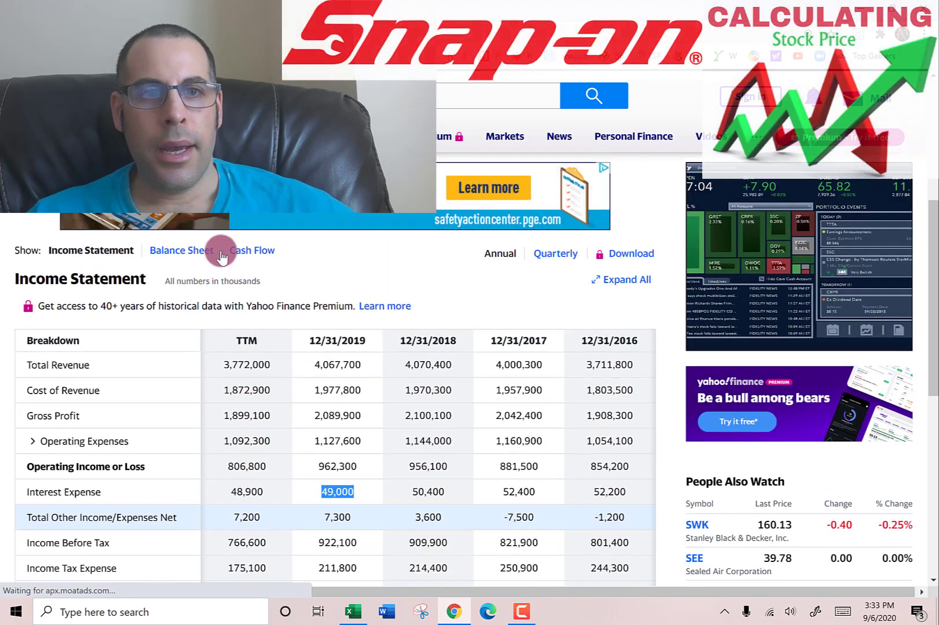
{"action": "left_click", "coordinate": [178, 258]}
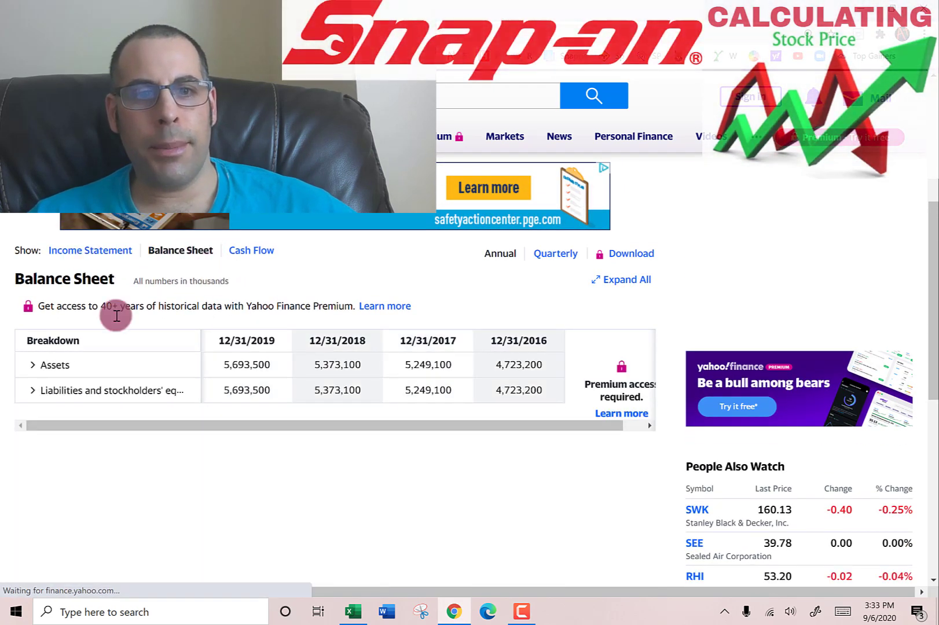
{"action": "scroll", "coordinate": [22, 340], "scroll_direction": "down", "scroll_amount": 2}
{"action": "scroll", "coordinate": [23, 290], "scroll_direction": "down", "scroll_amount": 1}
{"action": "left_click", "coordinate": [31, 255]}
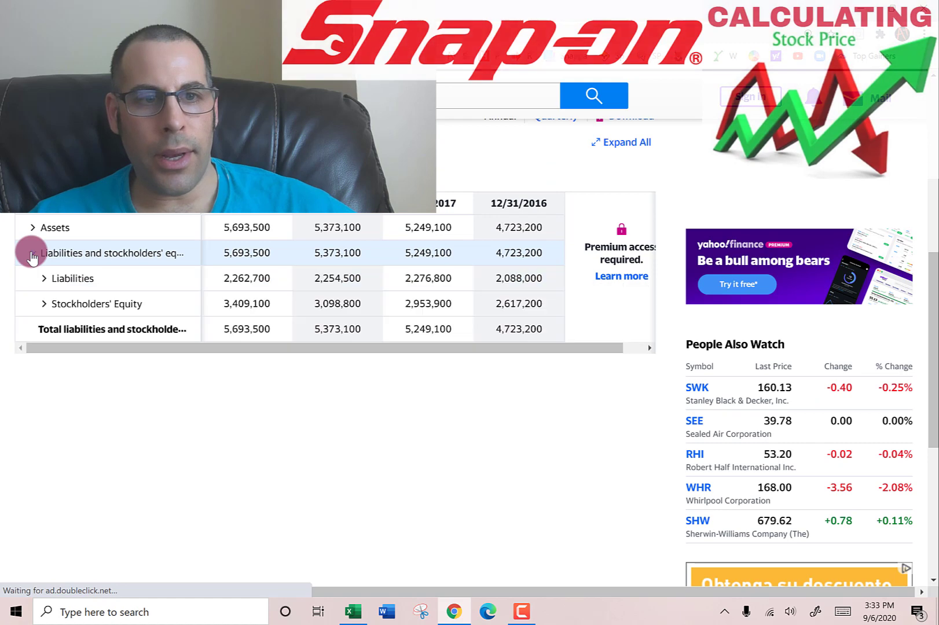
{"action": "left_click", "coordinate": [44, 278]}
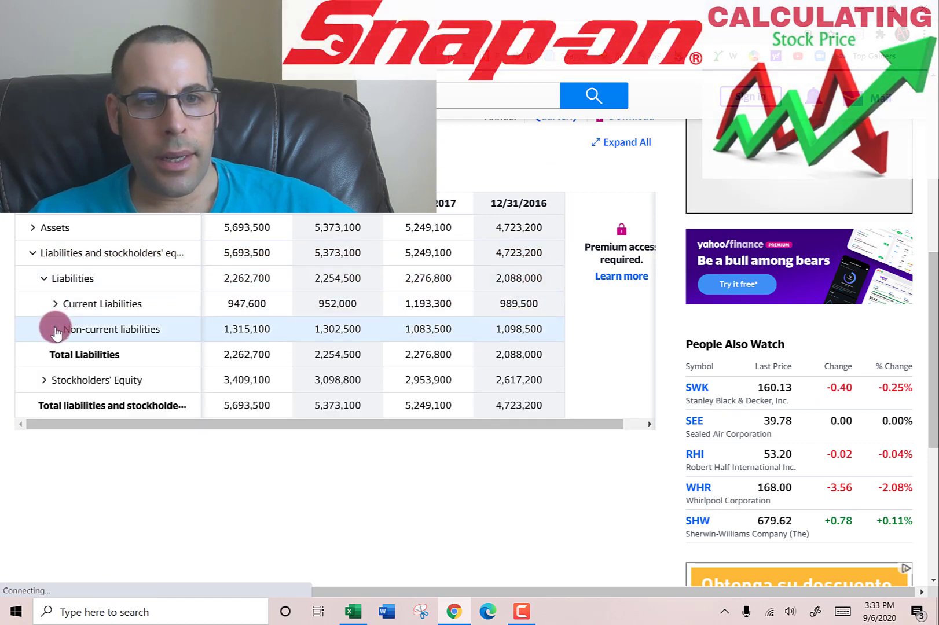
{"action": "left_click", "coordinate": [56, 330]}
{"action": "left_click", "coordinate": [55, 303]}
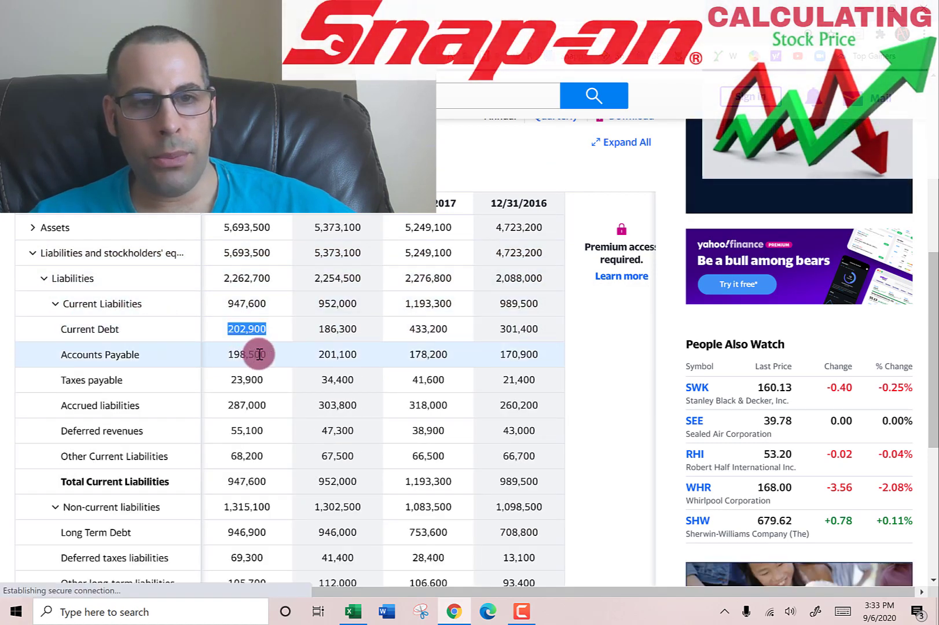
Step: Enter short-term debt 202,900 and long-term debt 946,900, making Total Debt 1,150
{"action": "key", "text": "alt+Tab"}
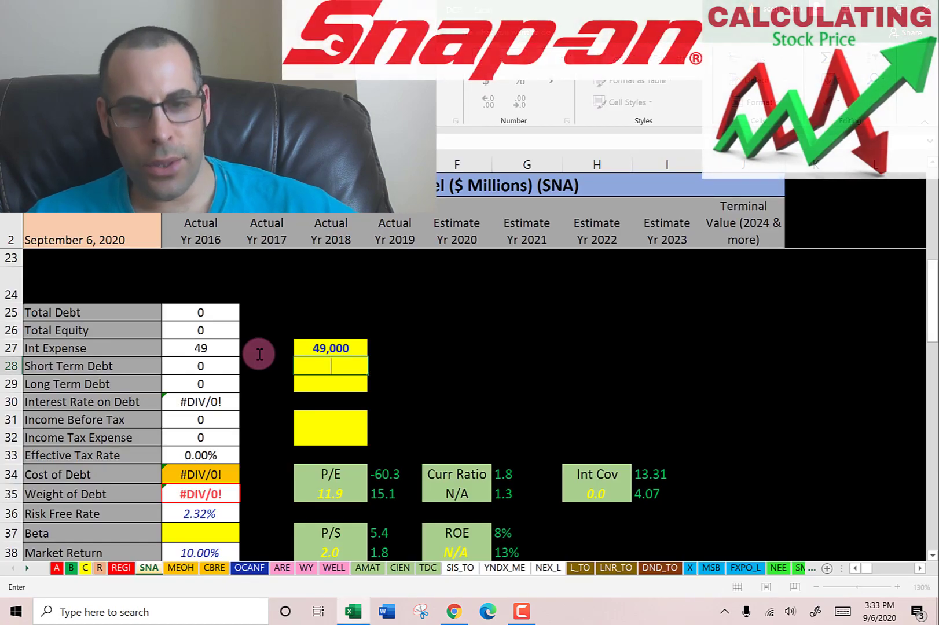
{"action": "key", "text": "alt+Tab"}
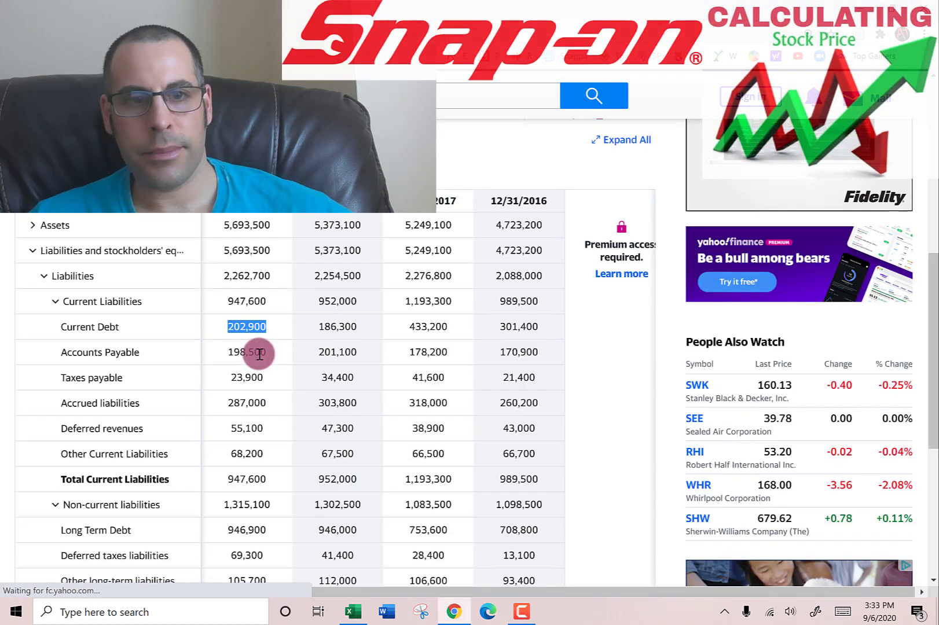
{"action": "scroll", "coordinate": [260, 357], "scroll_direction": "down", "scroll_amount": 3}
{"action": "scroll", "coordinate": [272, 280], "scroll_direction": "down", "scroll_amount": 1}
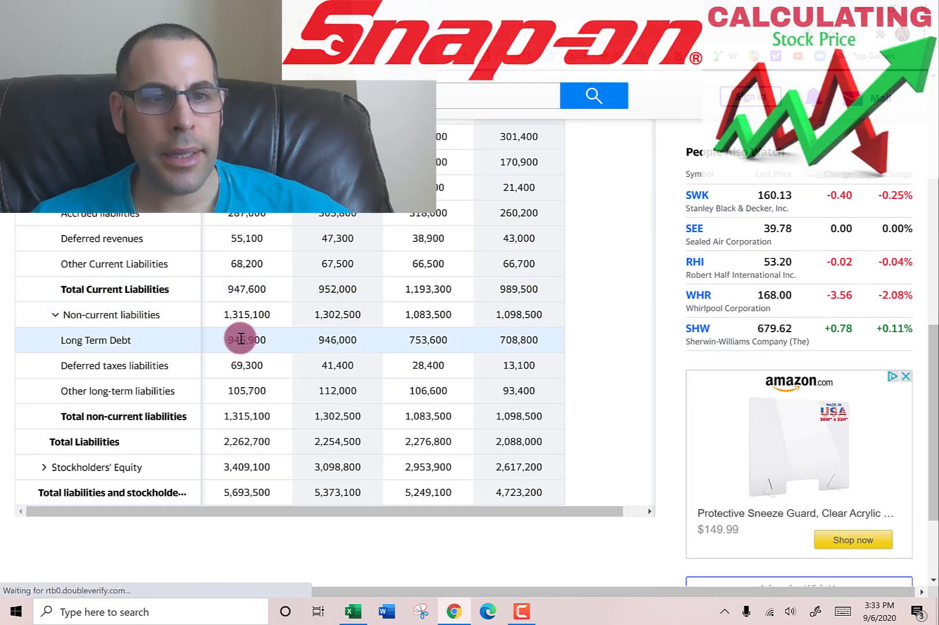
{"action": "double_click", "coordinate": [246, 341]}
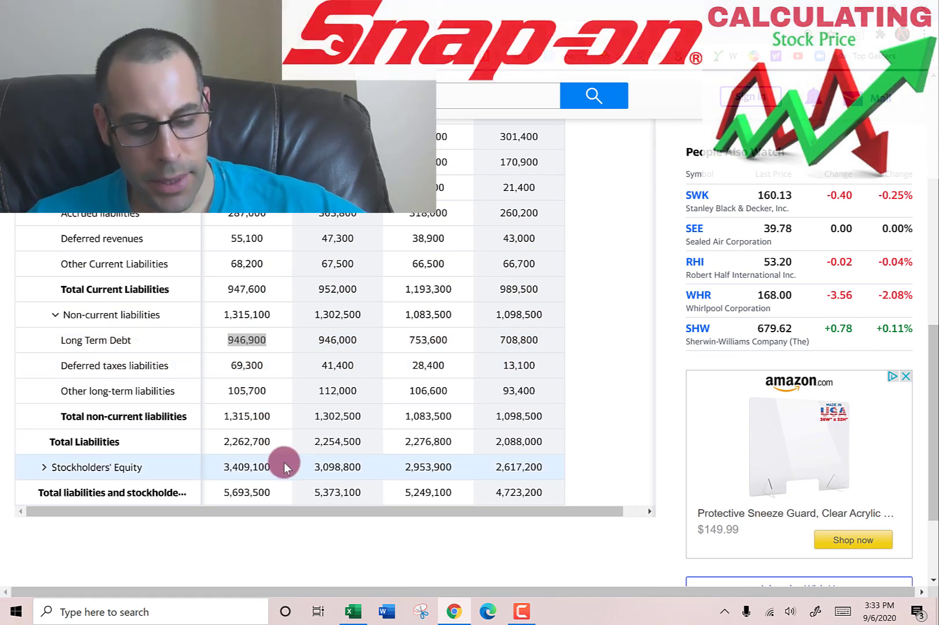
{"action": "key", "text": "alt+Tab"}
{"action": "type", "text": "946,900"}
{"action": "key", "text": "Return"}
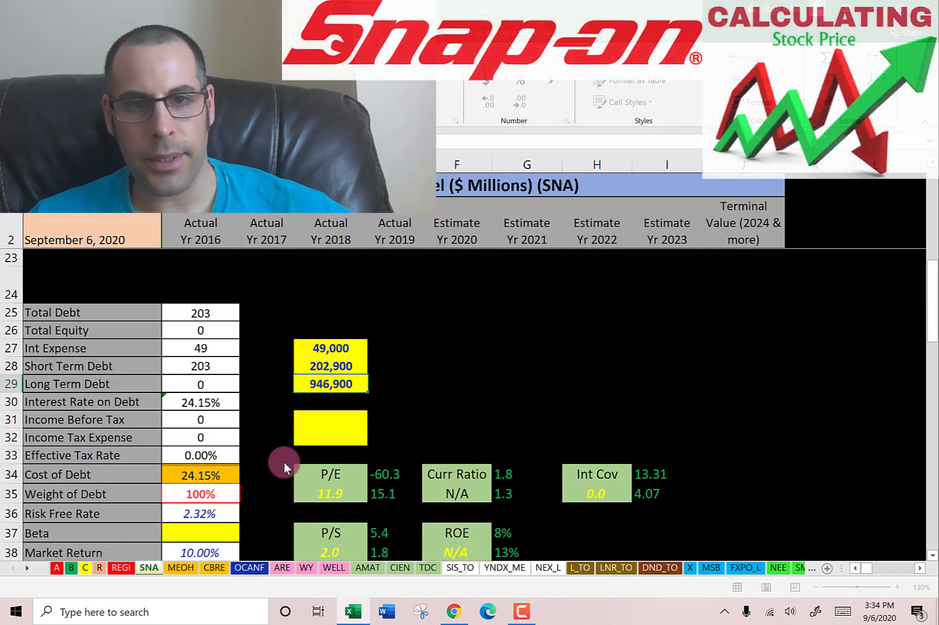
{"action": "key", "text": "alt+Tab"}
{"action": "scroll", "coordinate": [284, 463], "scroll_direction": "up", "scroll_amount": 5}
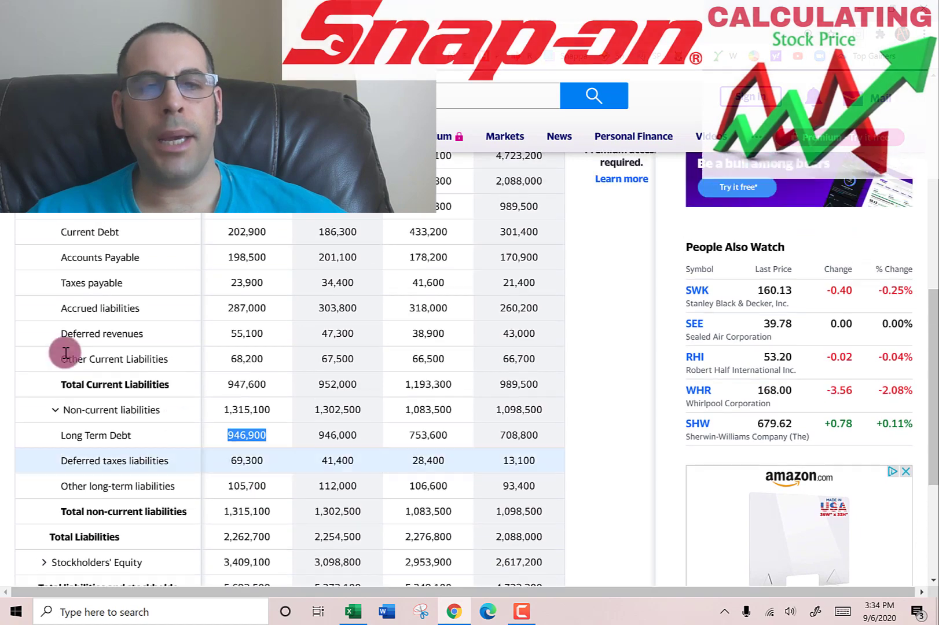
{"action": "left_click", "coordinate": [65, 212]}
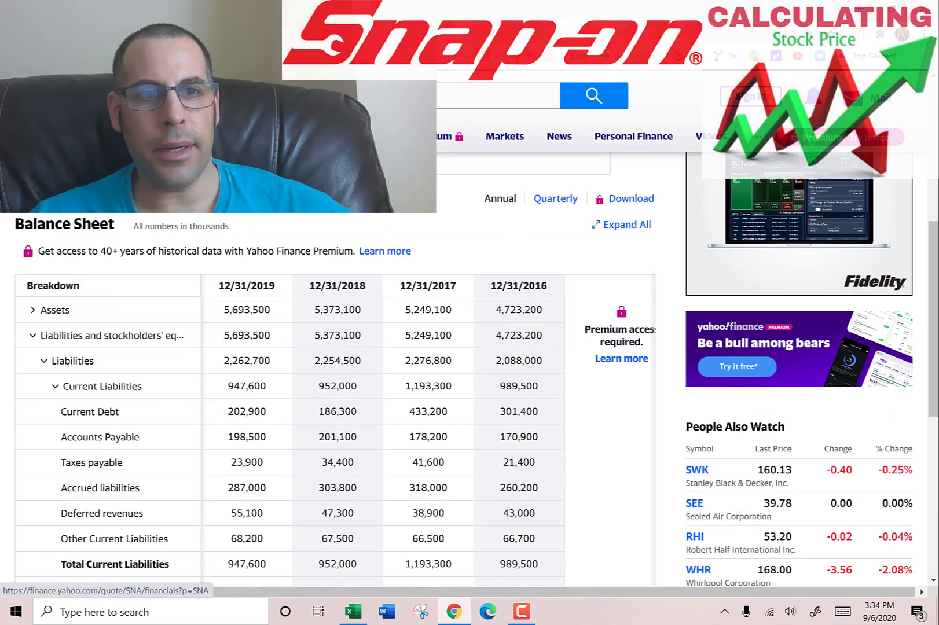
Step: Copy the 2019 Income Before Tax of 922,100 into the sheet
{"action": "scroll", "coordinate": [308, 362], "scroll_direction": "down", "scroll_amount": 4}
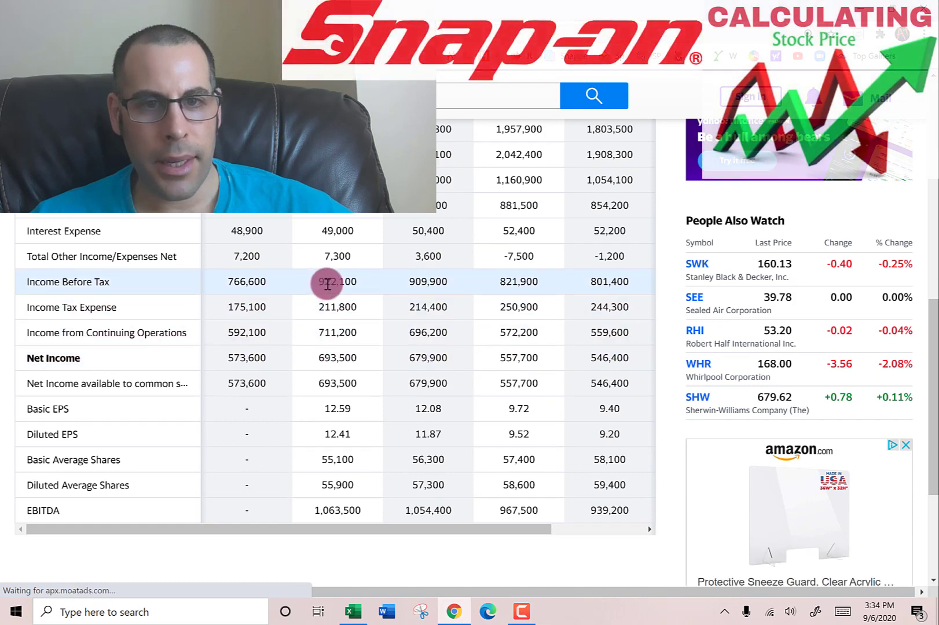
{"action": "double_click", "coordinate": [328, 284]}
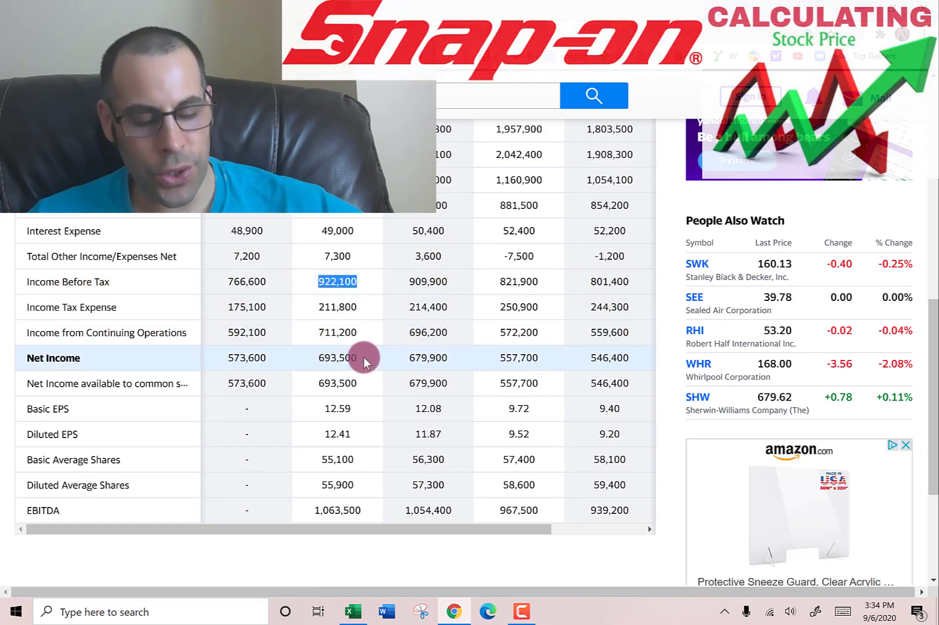
{"action": "key", "text": "alt+Tab"}
{"action": "type", "text": "922,100"}
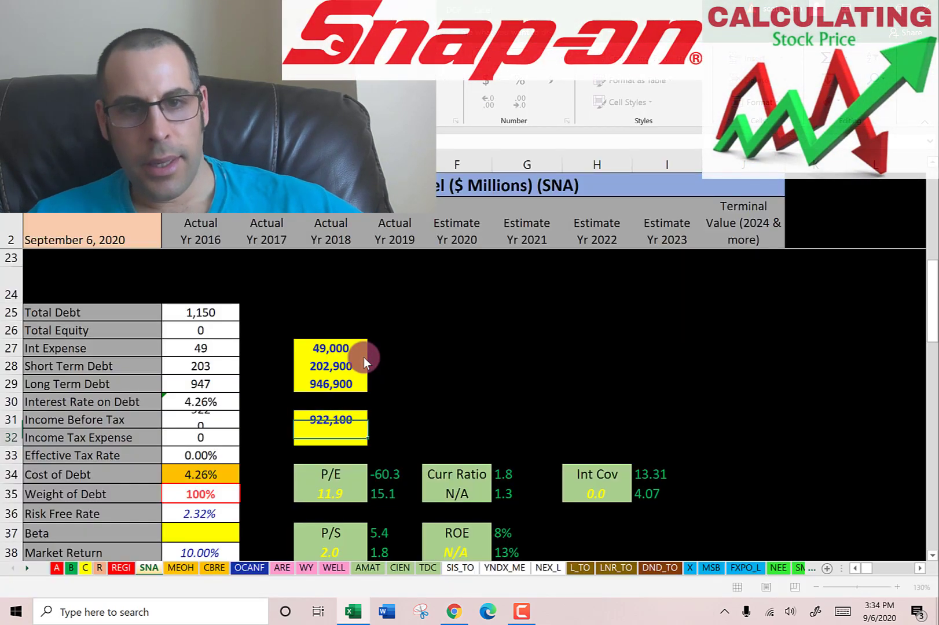
{"action": "key", "text": "alt+Tab"}
Step: Paste income tax expense 211,800, yielding a 22.97% tax rate and 3.28% cost of debt
{"action": "double_click", "coordinate": [332, 307]}
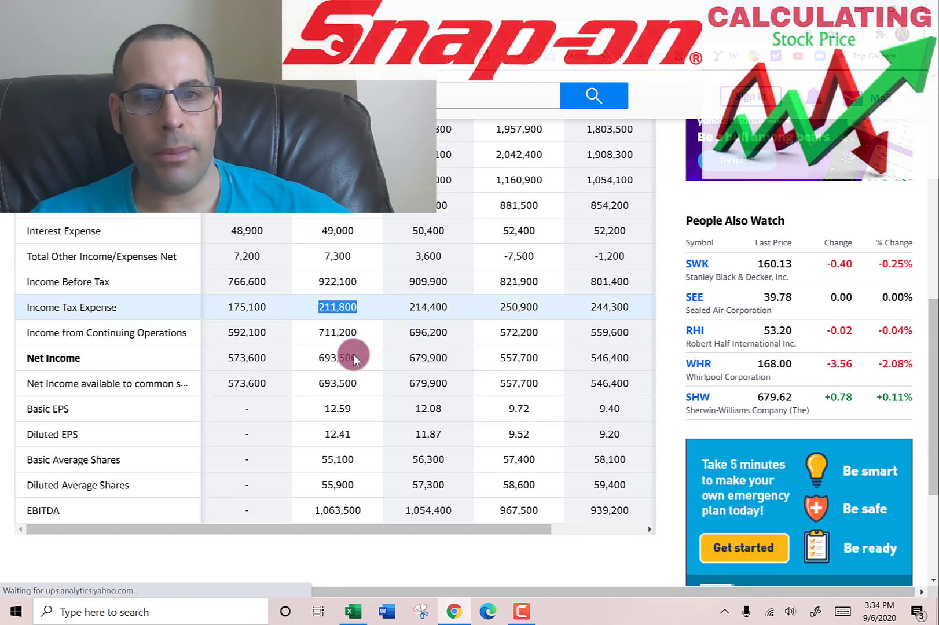
{"action": "key", "text": "ctrl+c"}
{"action": "key", "text": "alt+Tab"}
{"action": "key", "text": "ctrl+v"}
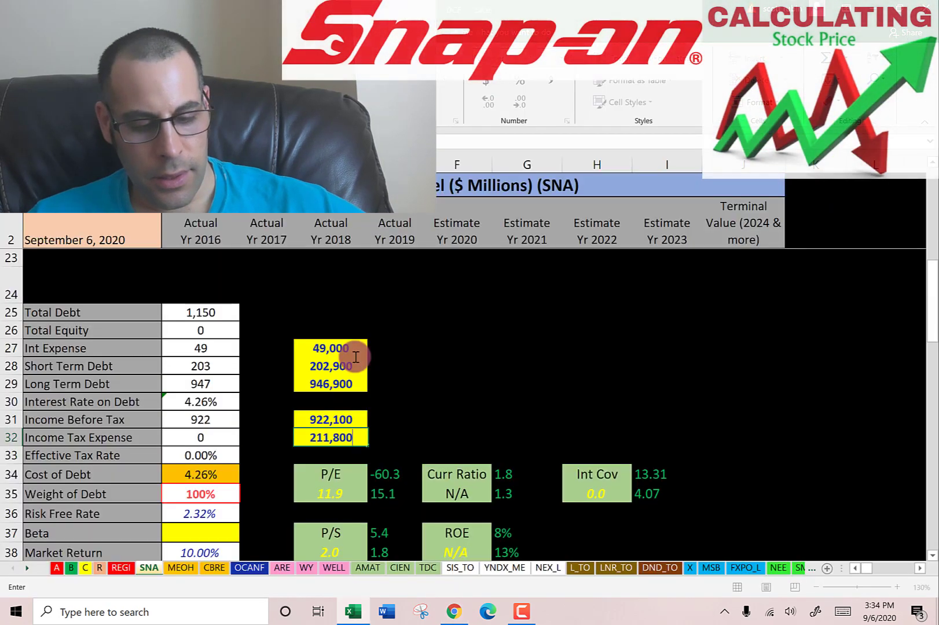
{"action": "key", "text": "Return"}
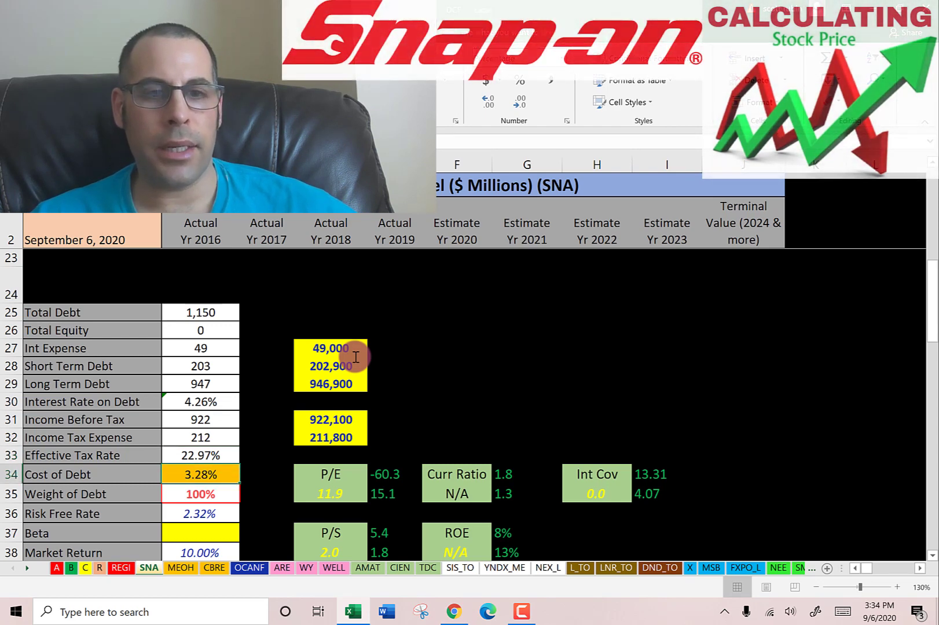
{"action": "key", "text": "Down"}
{"action": "key", "text": "Down"}
{"action": "key", "text": "Down"}
{"action": "key", "text": "Down"}
{"action": "key", "text": "Down"}
{"action": "key", "text": "Down"}
{"action": "key", "text": "Down"}
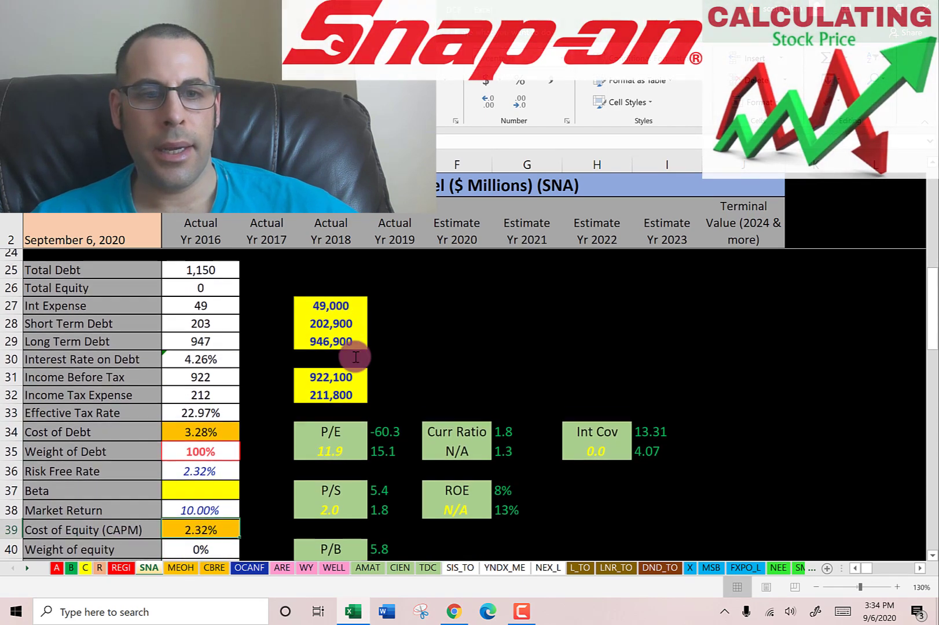
{"action": "key", "text": "Up"}
{"action": "key", "text": "Up"}
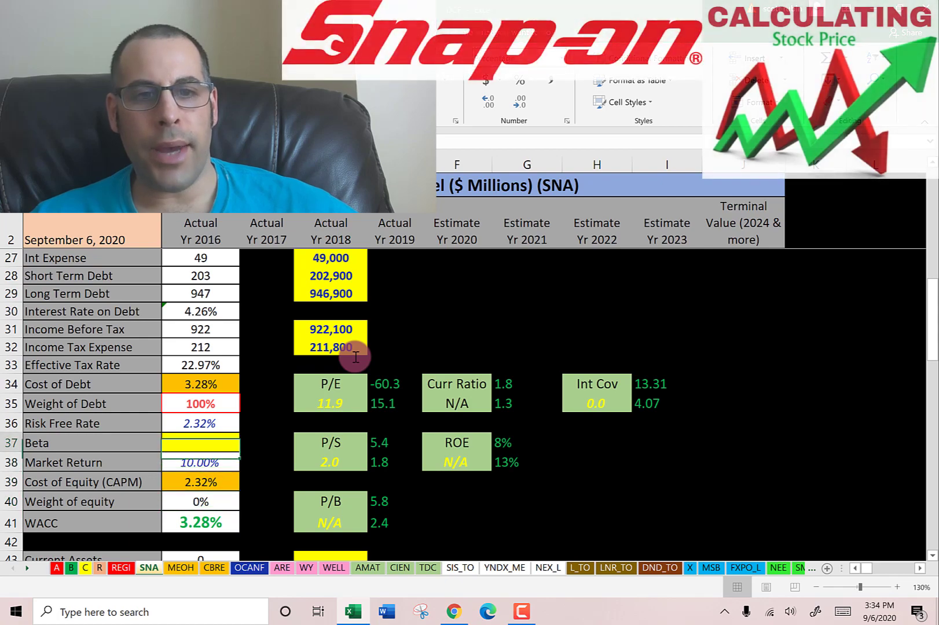
{"action": "key", "text": "alt+Tab"}
{"action": "scroll", "coordinate": [251, 329], "scroll_direction": "up", "scroll_amount": 4}
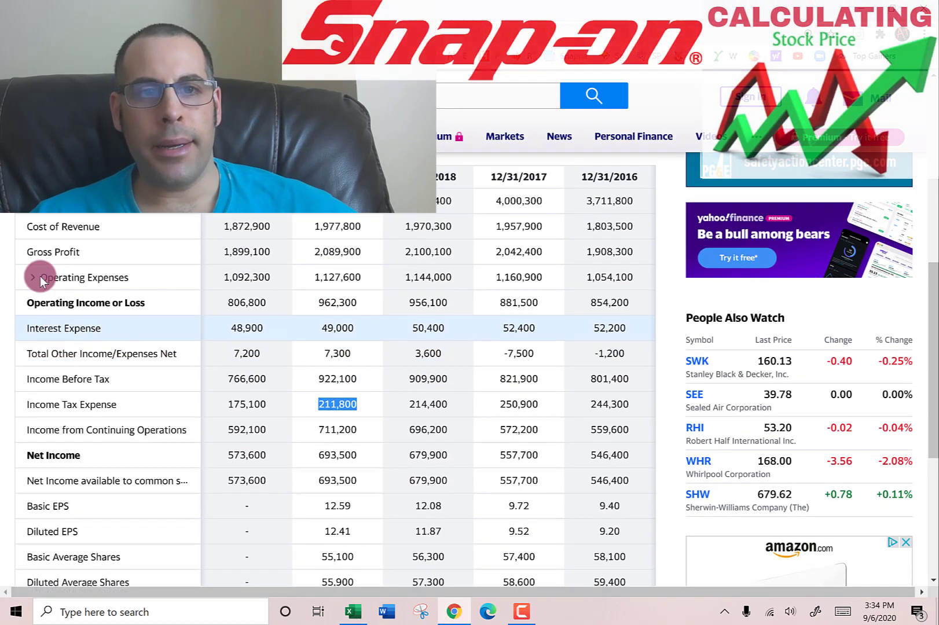
Step: Enter beta 1.37 from the SNA summary page, raising cost of equity to 12.84%
{"action": "scroll", "coordinate": [103, 363], "scroll_direction": "up", "scroll_amount": 2}
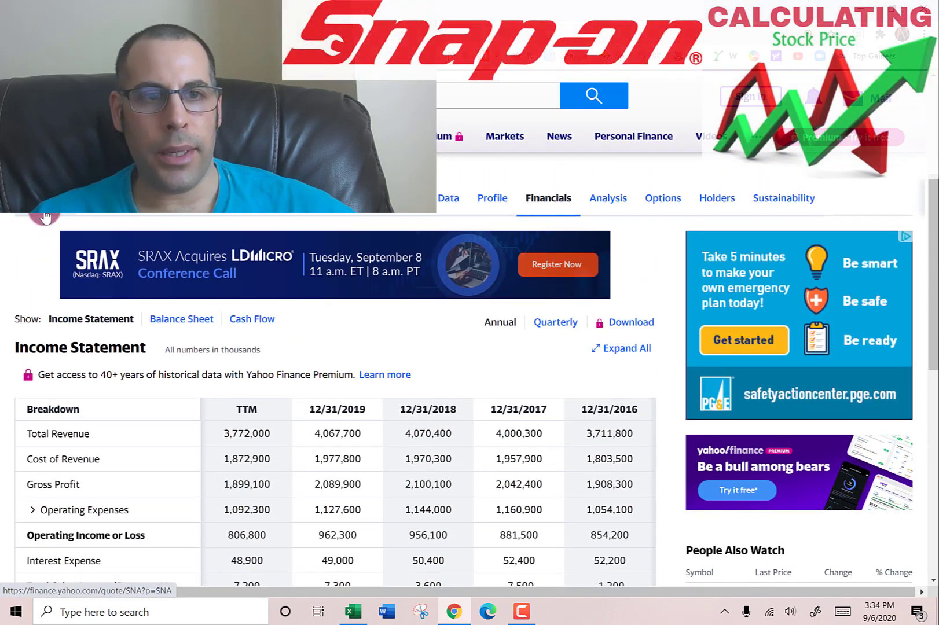
{"action": "left_click", "coordinate": [49, 220]}
{"action": "scroll", "coordinate": [371, 275], "scroll_direction": "down", "scroll_amount": 5}
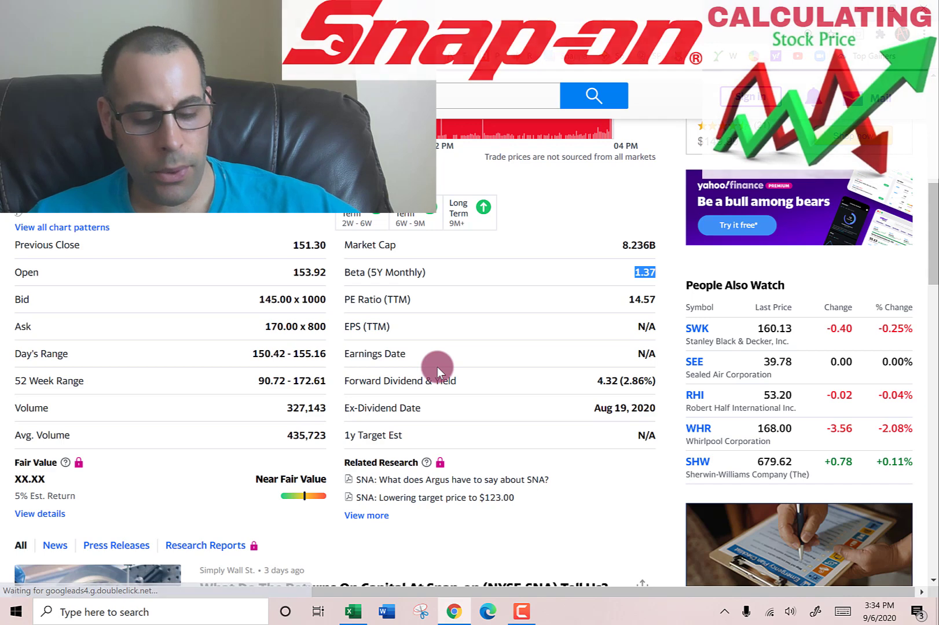
{"action": "key", "text": "alt+Tab"}
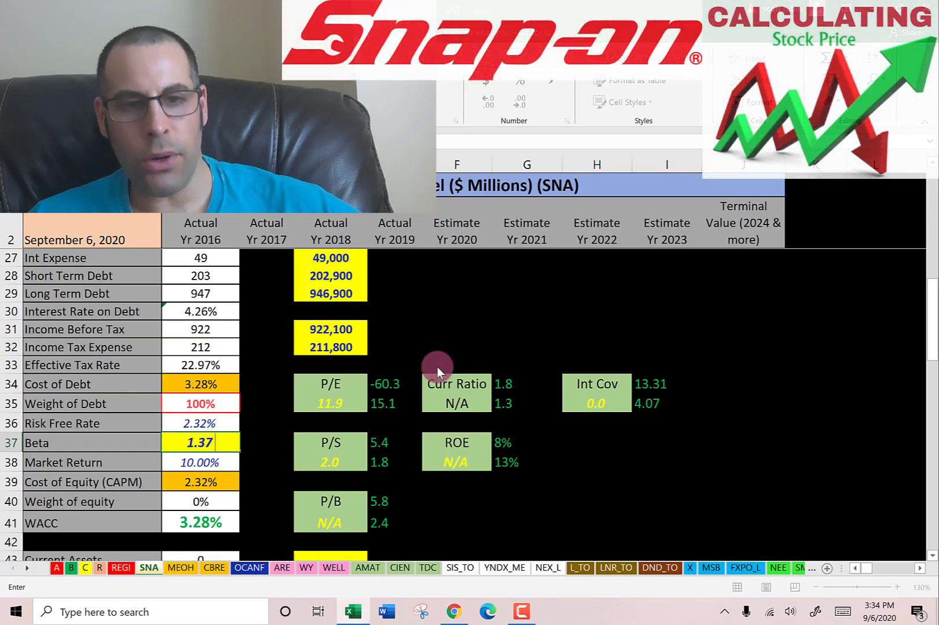
{"action": "key", "text": "Return"}
{"action": "key", "text": "Down"}
{"action": "key", "text": "Down"}
{"action": "key", "text": "Down"}
{"action": "key", "text": "Down"}
{"action": "key", "text": "Down"}
{"action": "key", "text": "Down"}
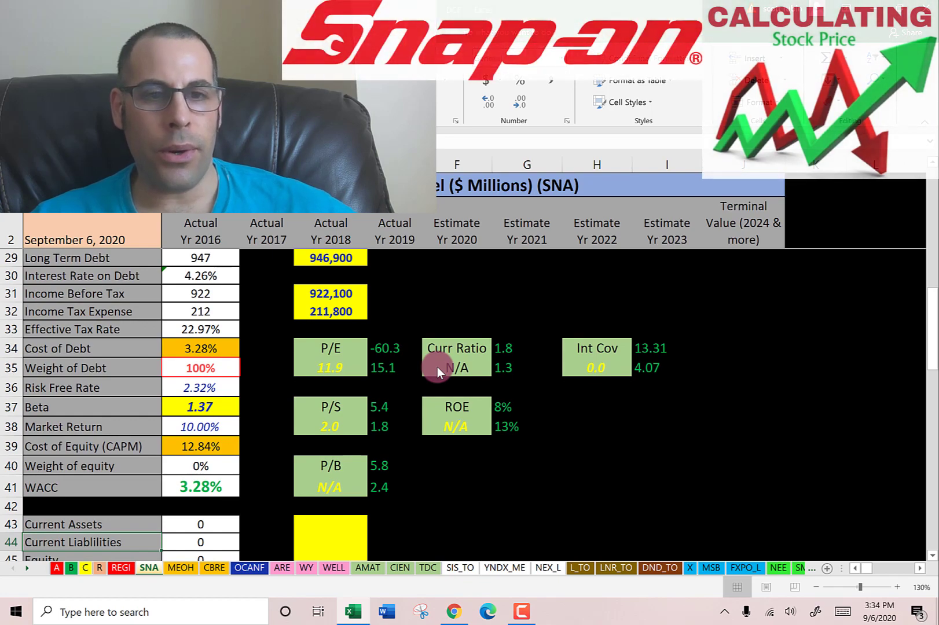
{"action": "key", "text": "Up"}
{"action": "key", "text": "Up"}
{"action": "key", "text": "Up"}
{"action": "key", "text": "Up"}
{"action": "key", "text": "Up"}
Step: Move to the yellow current assets input cell in the sheet
{"action": "key", "text": "Down"}
{"action": "key", "text": "Down"}
{"action": "key", "text": "Right"}
{"action": "key", "text": "Down"}
{"action": "key", "text": "Right"}
{"action": "key", "text": "Right"}
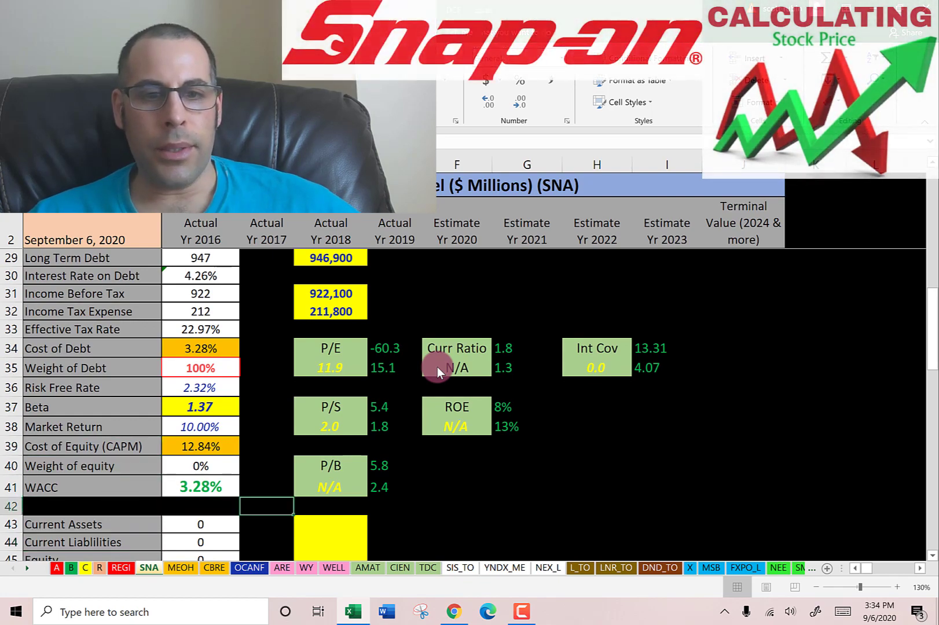
{"action": "key", "text": "Right"}
{"action": "key", "text": "Down"}
{"action": "key", "text": "alt+Tab"}
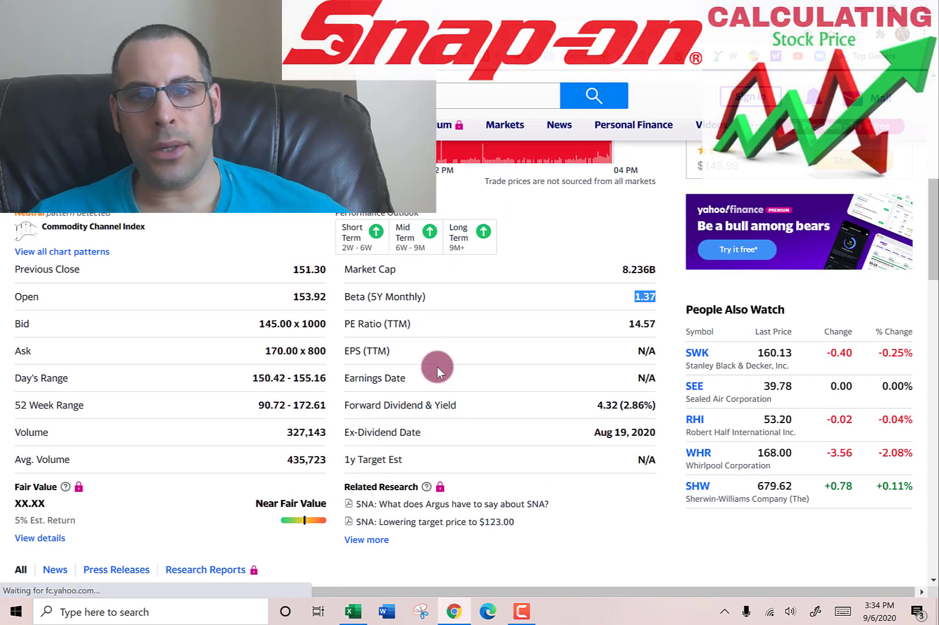
{"action": "scroll", "coordinate": [387, 219], "scroll_direction": "up", "scroll_amount": 2}
{"action": "scroll", "coordinate": [387, 219], "scroll_direction": "up", "scroll_amount": 3}
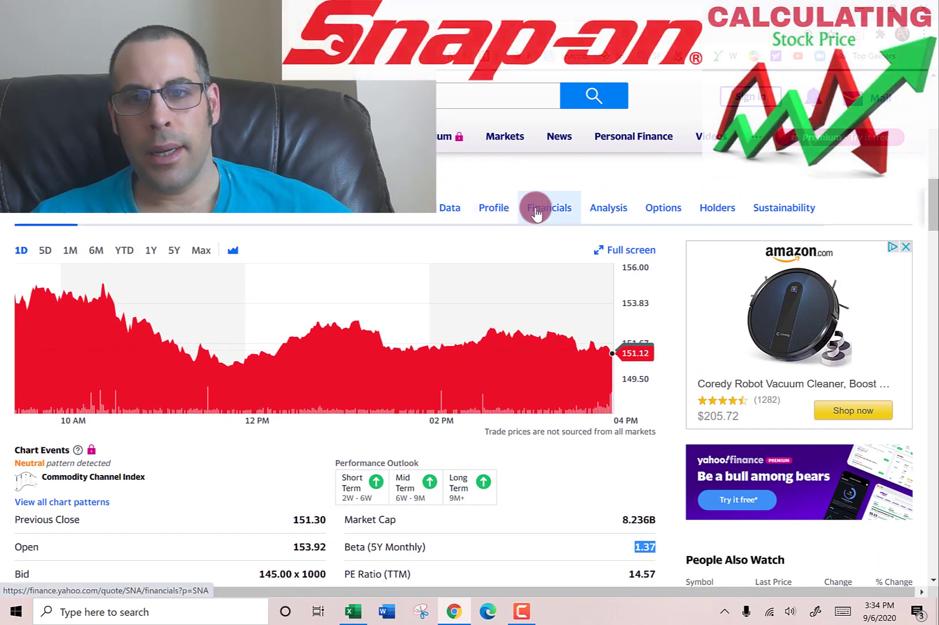
Step: Open the balance sheet and expand Assets and Current Assets for the 2,380,500 current assets
{"action": "left_click", "coordinate": [536, 214]}
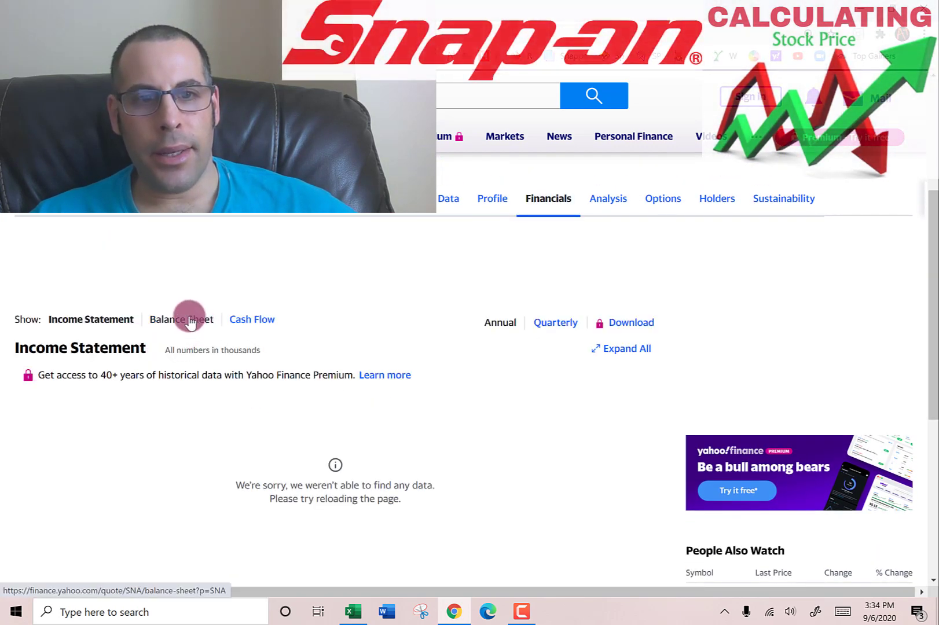
{"action": "left_click", "coordinate": [191, 320]}
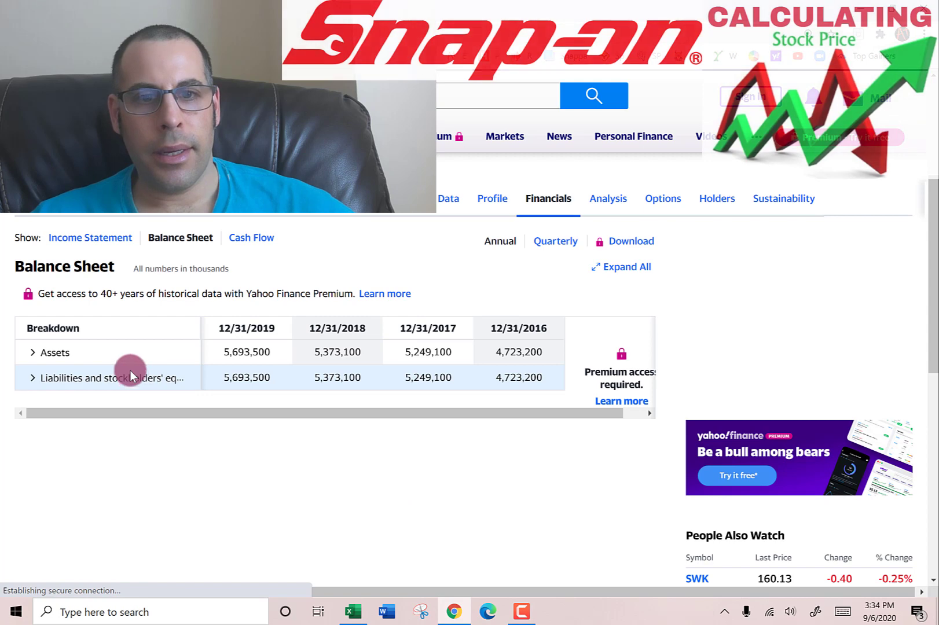
{"action": "left_click", "coordinate": [33, 352]}
{"action": "left_click", "coordinate": [44, 378]}
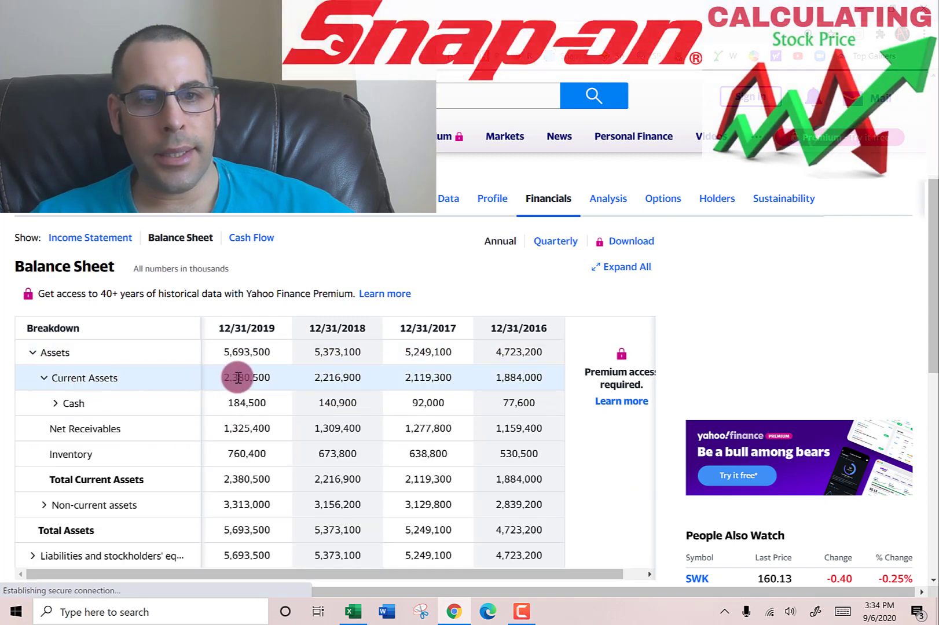
{"action": "key", "text": "alt+Tab"}
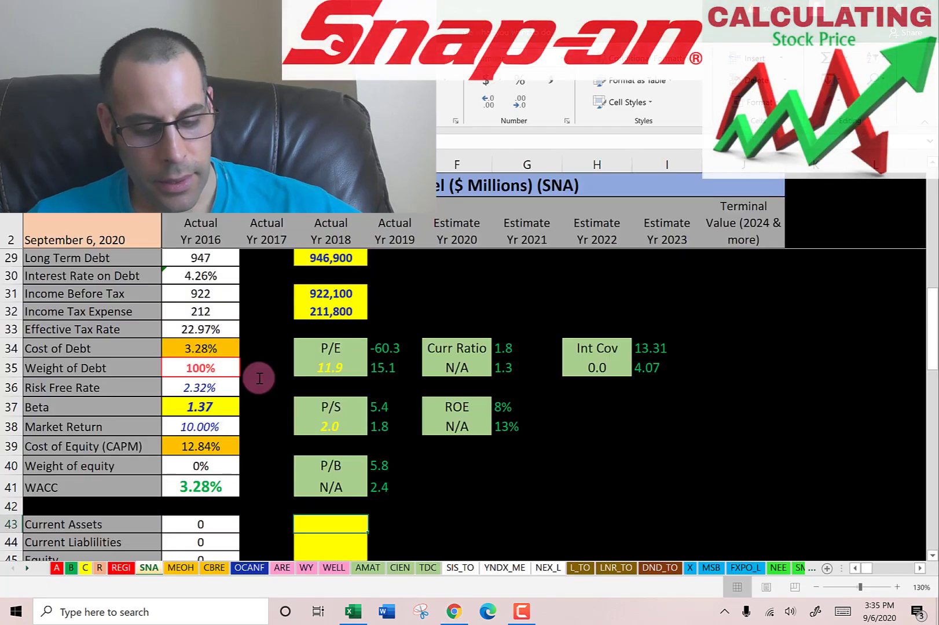
{"action": "key", "text": "alt+Tab"}
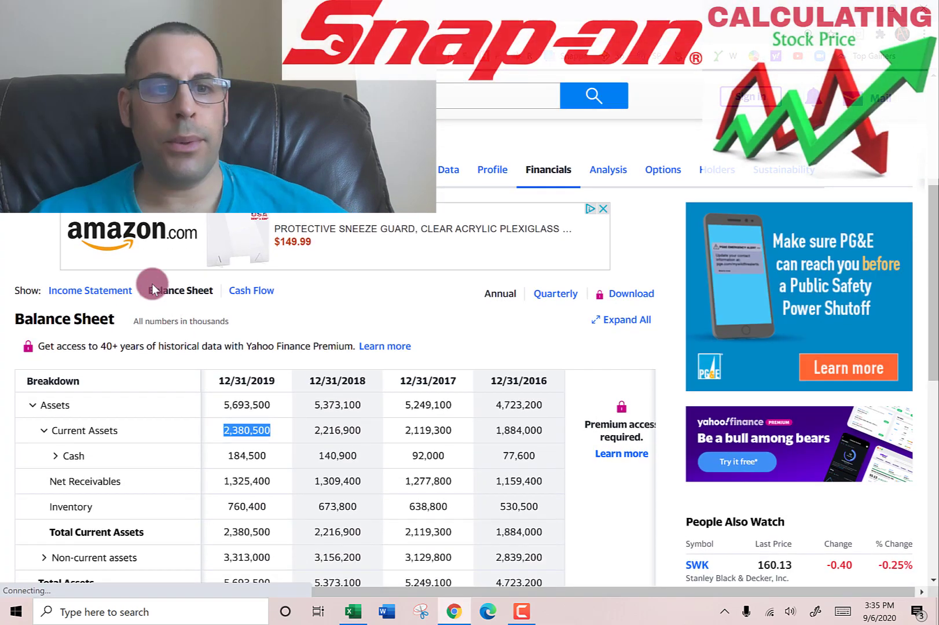
Step: Expand Liabilities and paste current liabilities 947,600 into the sheet
{"action": "scroll", "coordinate": [122, 268], "scroll_direction": "down", "scroll_amount": 3}
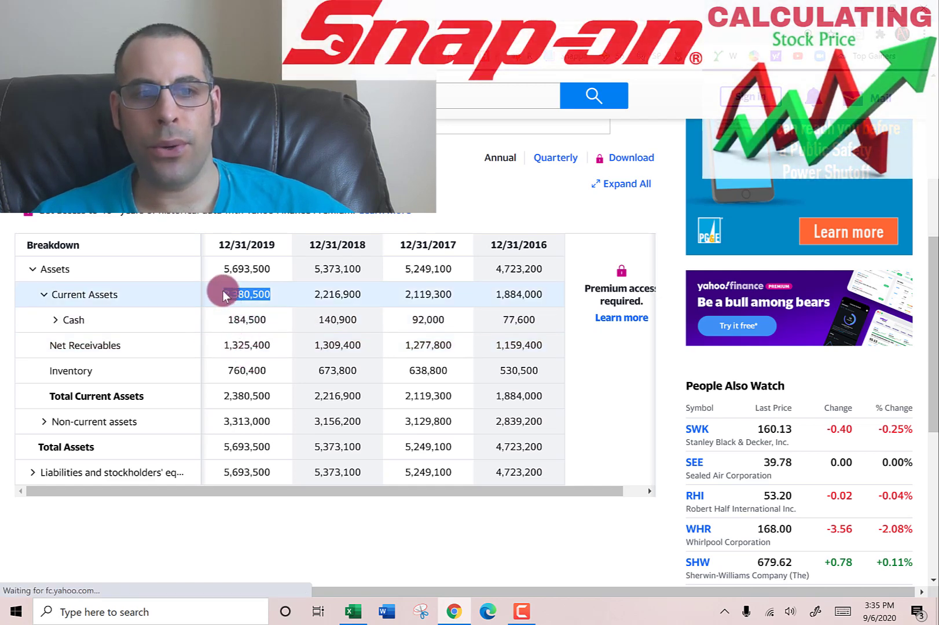
{"action": "scroll", "coordinate": [224, 290], "scroll_direction": "down", "scroll_amount": 2}
{"action": "left_click", "coordinate": [26, 335]}
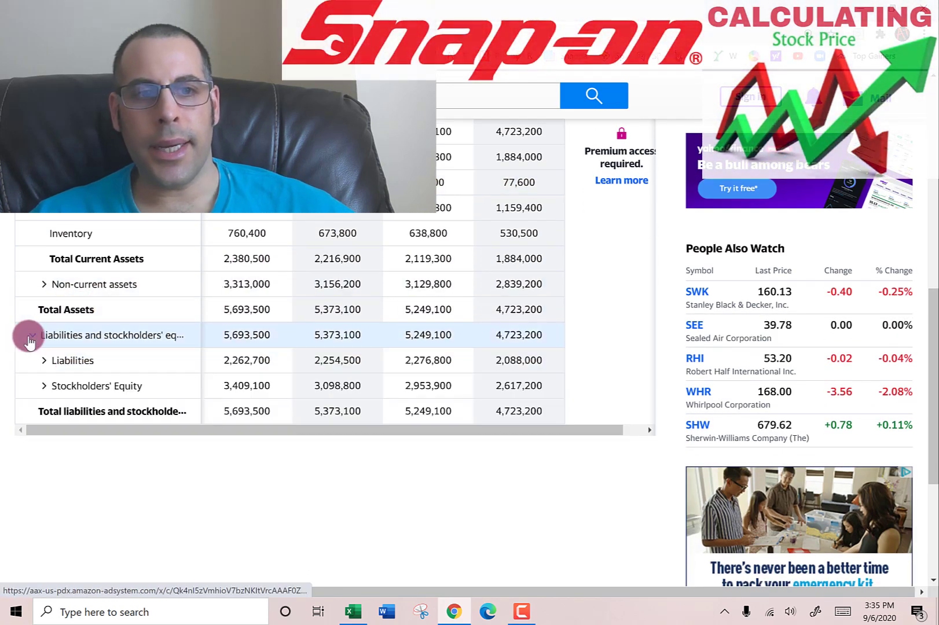
{"action": "left_click", "coordinate": [43, 360]}
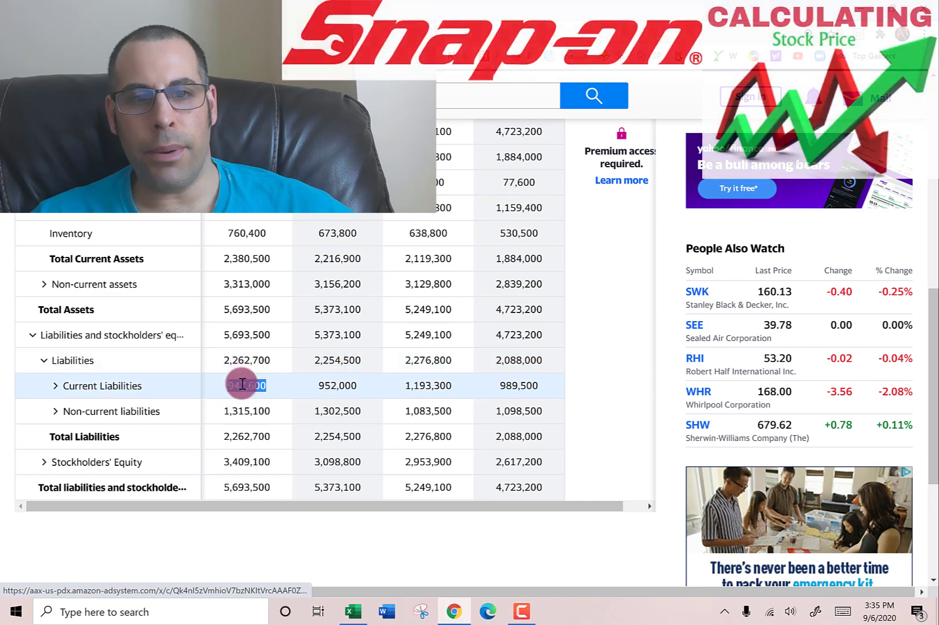
{"action": "key", "text": "alt+Tab"}
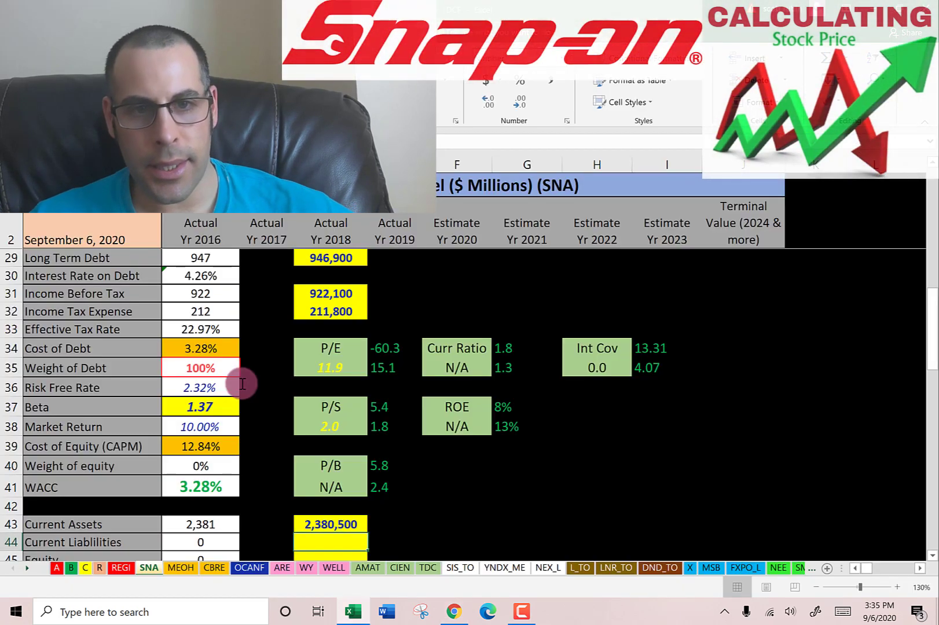
{"action": "type", "text": "947,600"}
{"action": "key", "text": "Return"}
Step: Expand Current Liabilities and Stockholders' Equity and enter equity 3,409,100 in the sheet
{"action": "key", "text": "alt+Tab"}
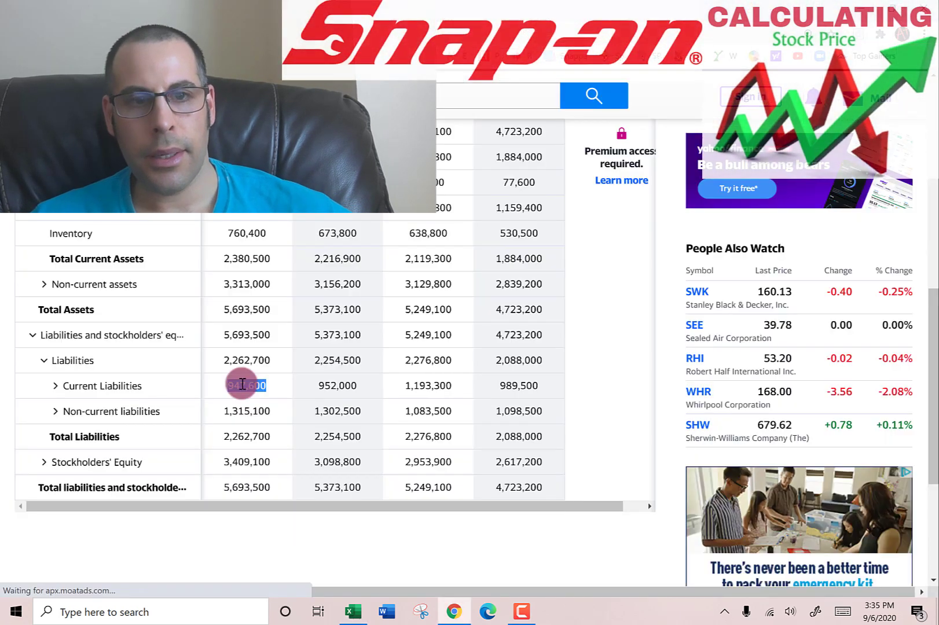
{"action": "scroll", "coordinate": [102, 369], "scroll_direction": "down", "scroll_amount": 1}
{"action": "left_click", "coordinate": [56, 330]}
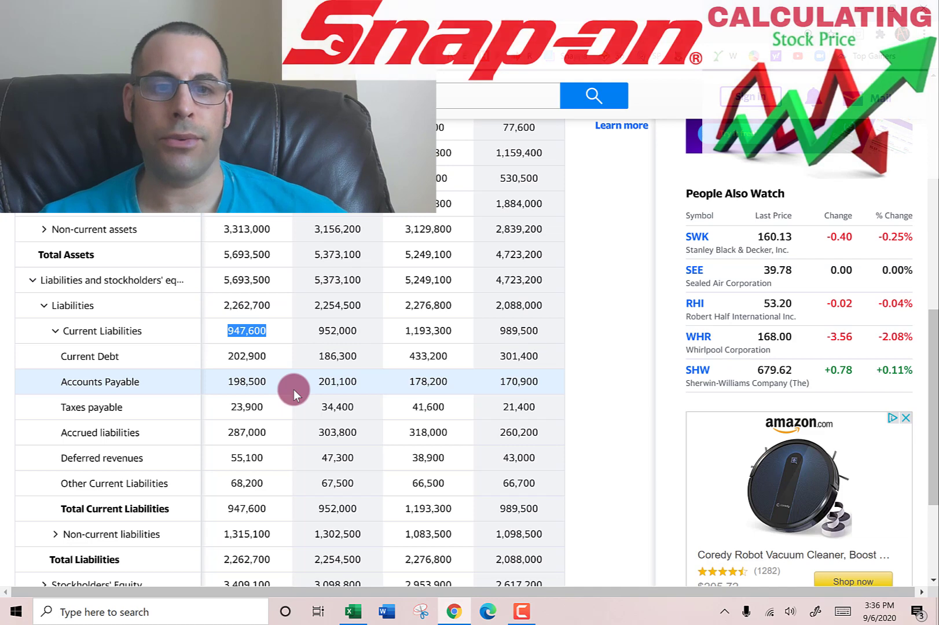
{"action": "scroll", "coordinate": [189, 268], "scroll_direction": "down", "scroll_amount": 3}
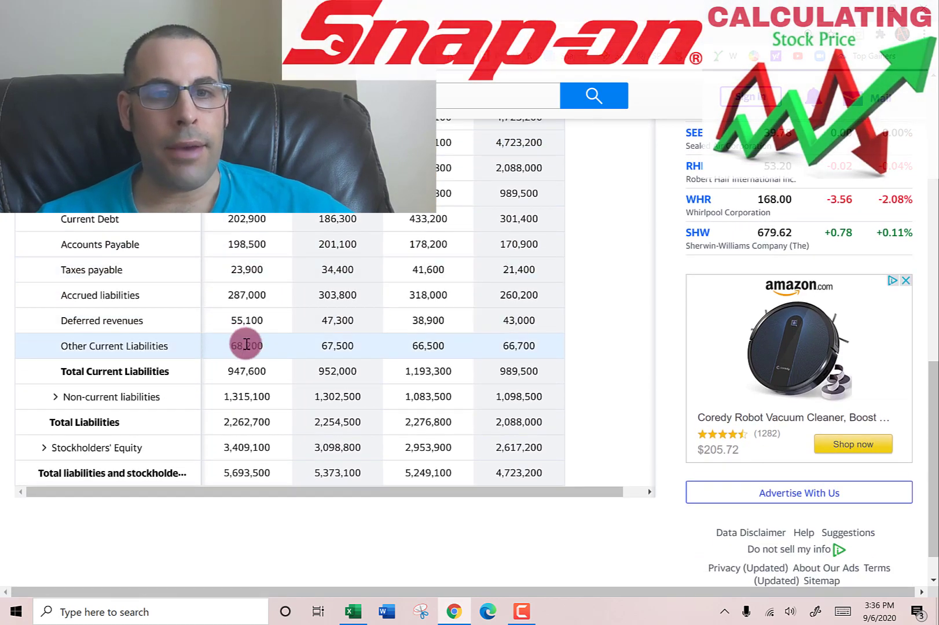
{"action": "scroll", "coordinate": [145, 341], "scroll_direction": "down", "scroll_amount": 1}
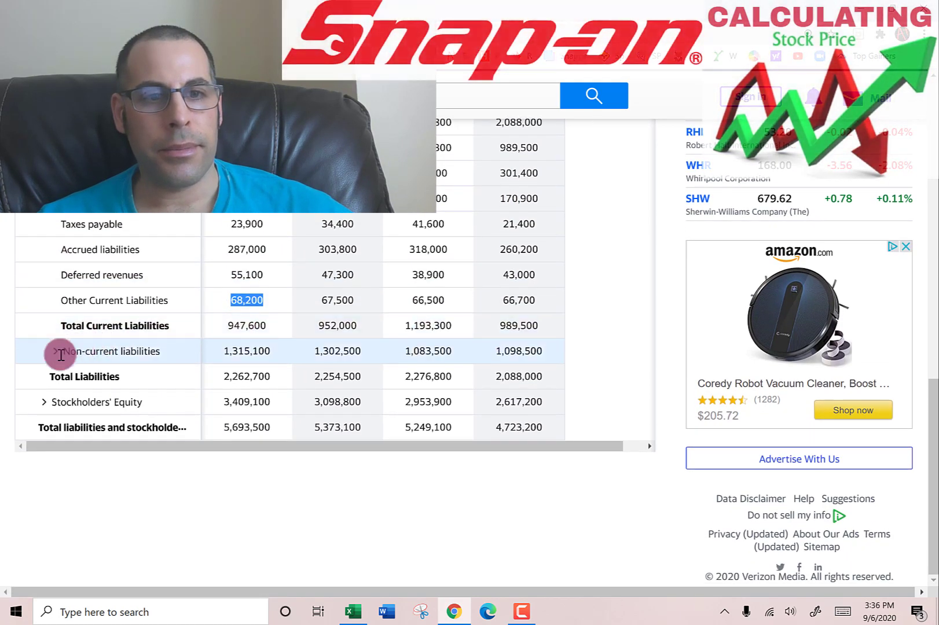
{"action": "left_click", "coordinate": [44, 403]}
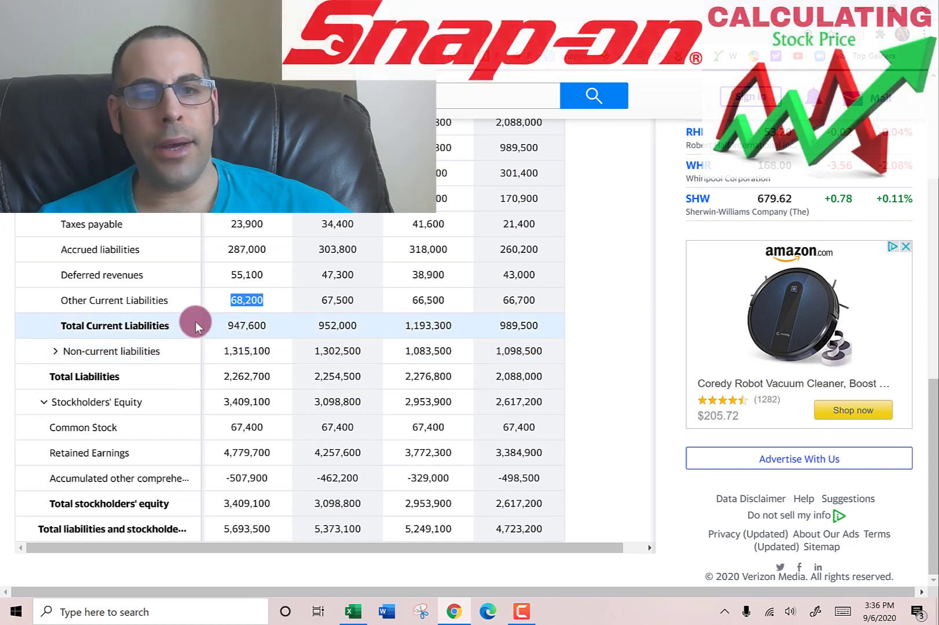
{"action": "left_click", "coordinate": [243, 399]}
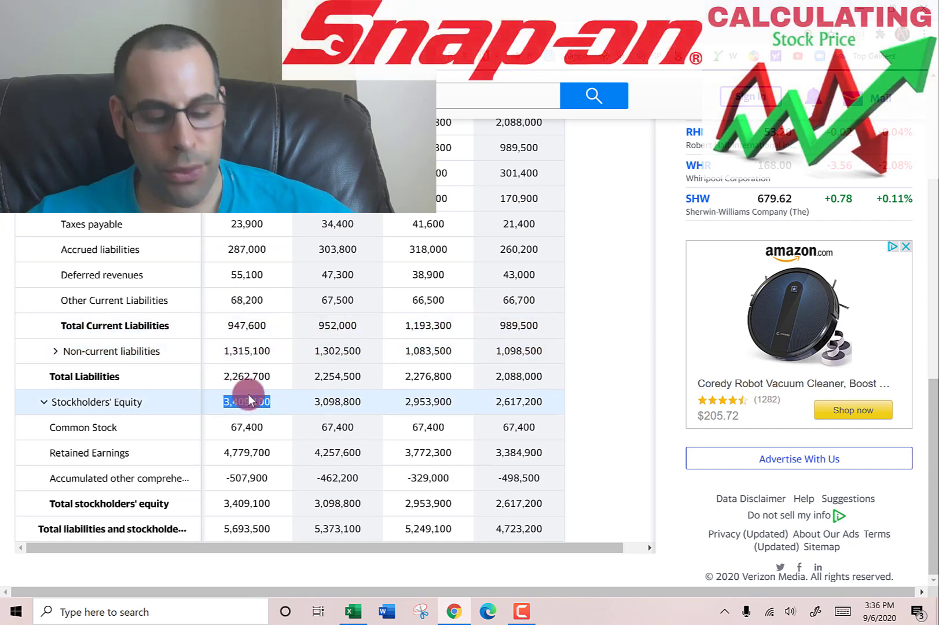
{"action": "key", "text": "alt+Tab"}
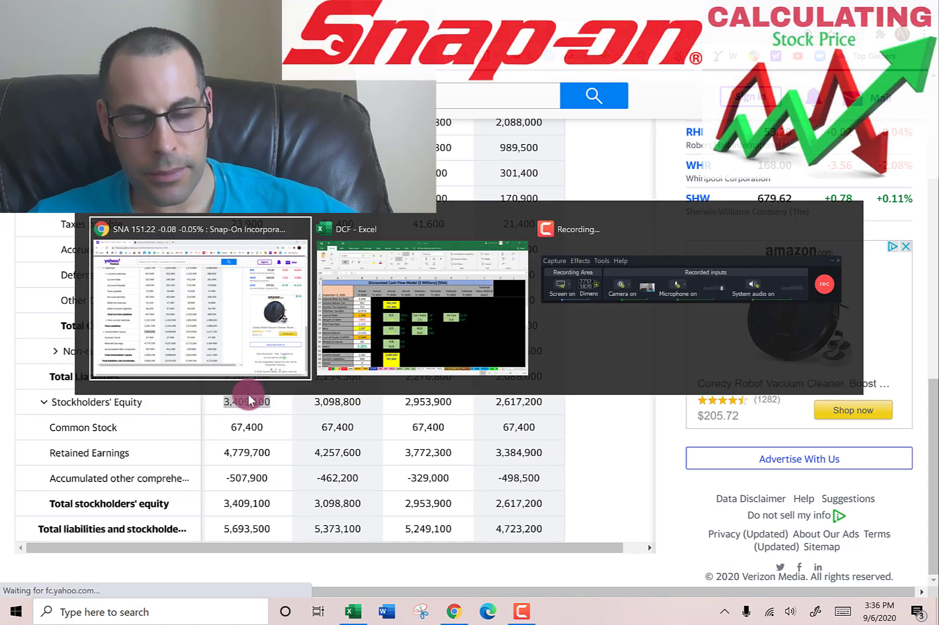
{"action": "key", "text": "alt+Tab"}
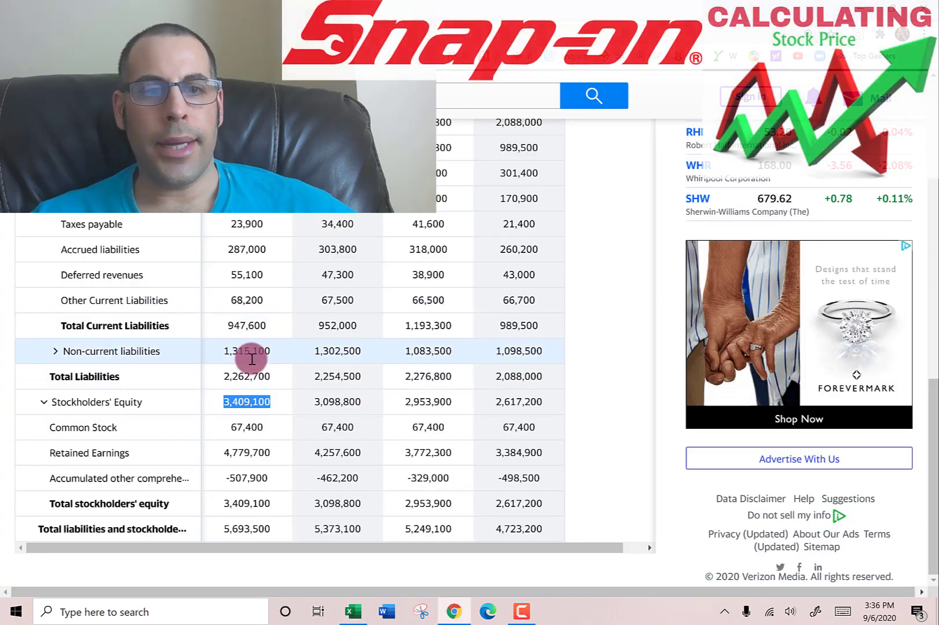
{"action": "double_click", "coordinate": [256, 427]}
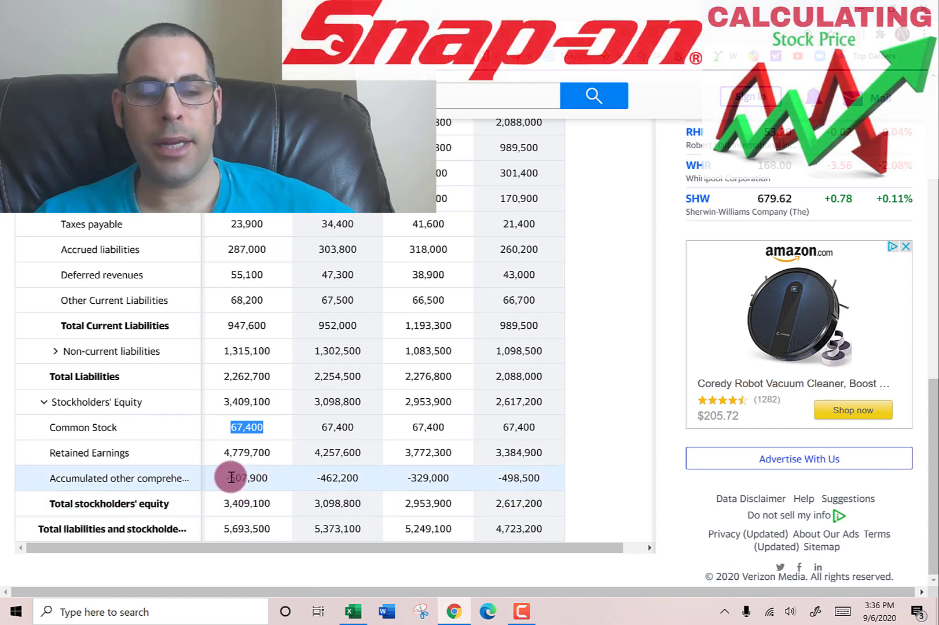
Step: Copy the 2019 operating income of 962,300 from the income statement
{"action": "scroll", "coordinate": [202, 443], "scroll_direction": "up", "scroll_amount": 3}
{"action": "key", "text": "alt+Left"}
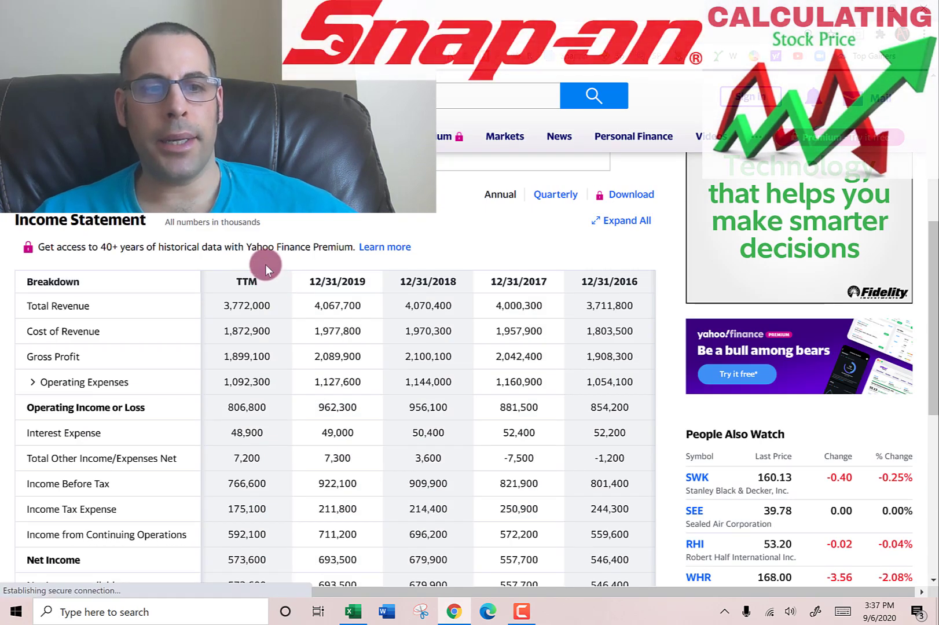
{"action": "double_click", "coordinate": [338, 407]}
{"action": "key", "text": "ctrl+c"}
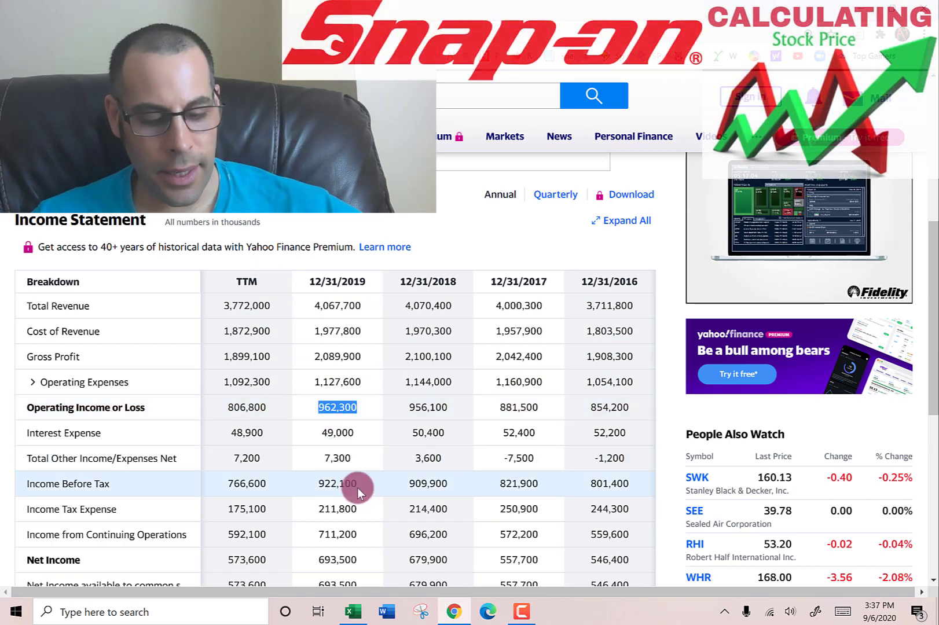
{"action": "key", "text": "alt+Tab"}
Step: Paste 962,300 as the EBIT value
{"action": "key", "text": "Down"}
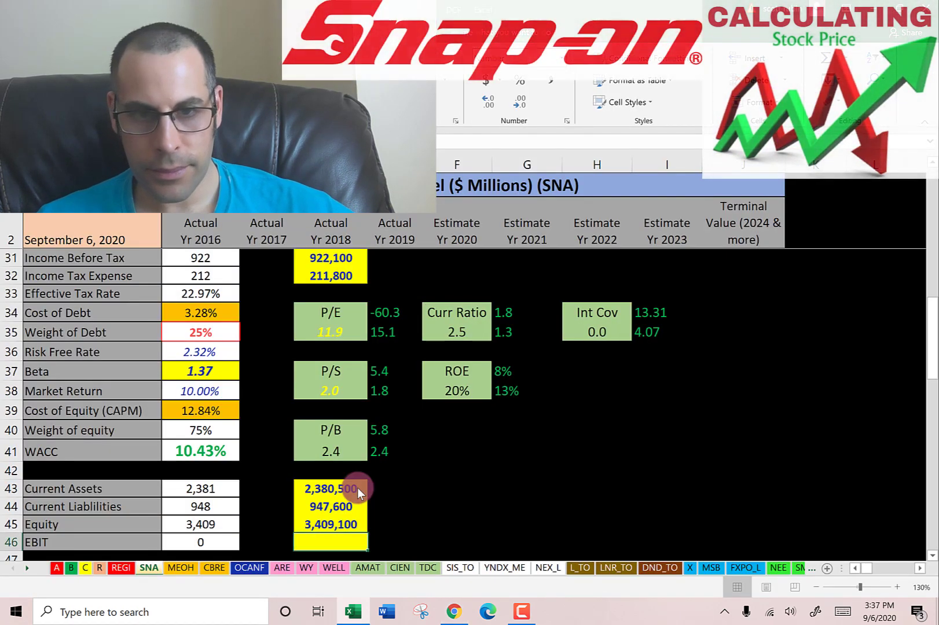
{"action": "key", "text": "ctrl+v"}
{"action": "key", "text": "Return"}
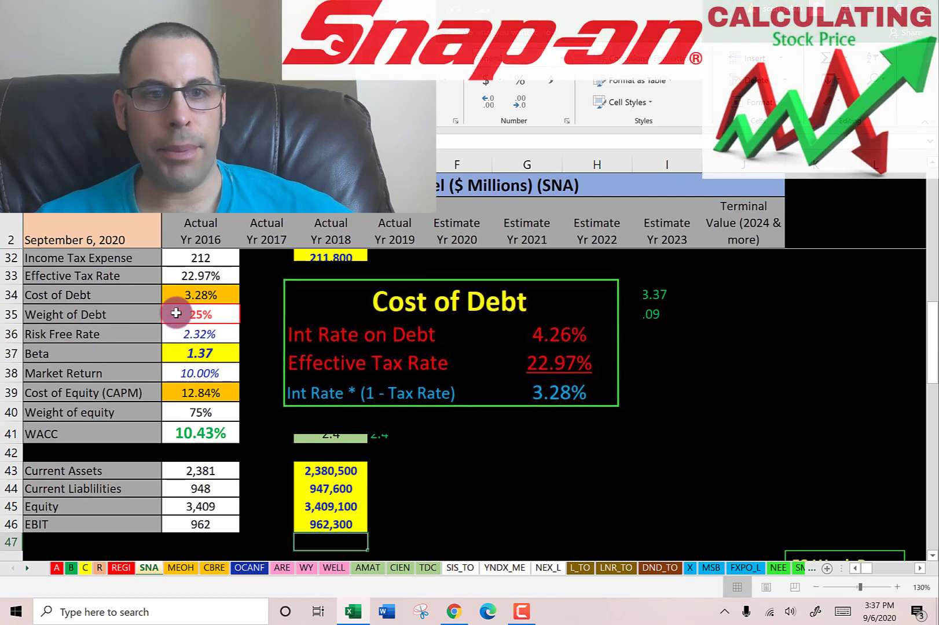
Step: Check the cost of debt, weight of debt and weight of equity, then scroll up to the DCF summary
{"action": "left_click_drag", "start_coordinate": [195, 295], "coordinate": [195, 318]}
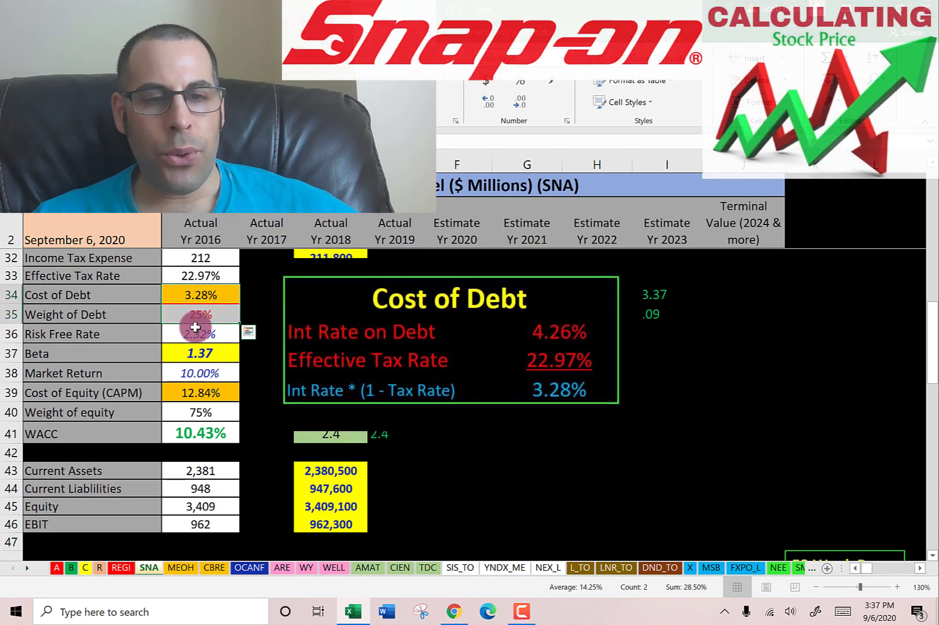
{"action": "left_click", "coordinate": [190, 314]}
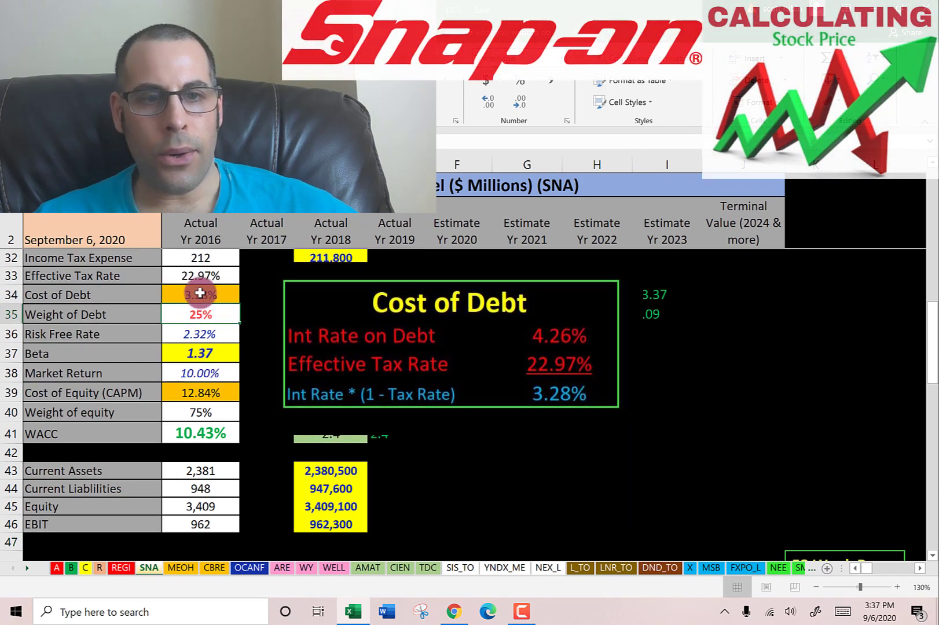
{"action": "left_click", "coordinate": [200, 294]}
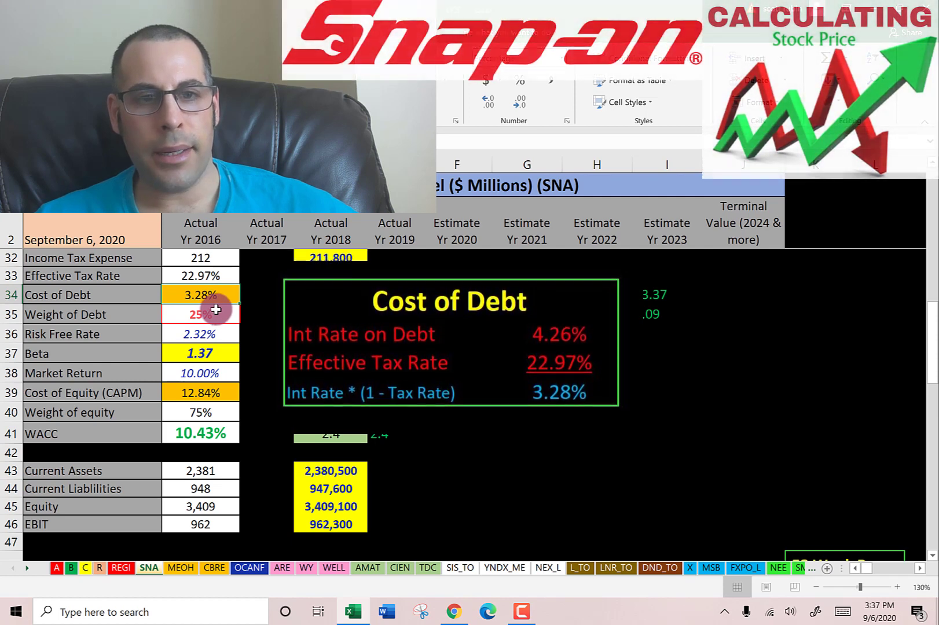
{"action": "left_click", "coordinate": [187, 414]}
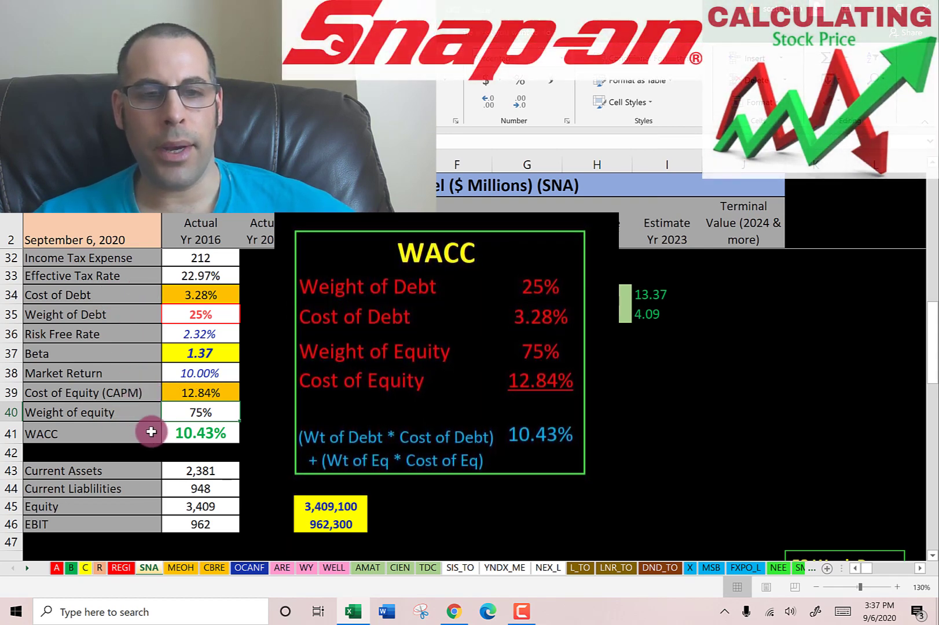
{"action": "scroll", "coordinate": [298, 368], "scroll_direction": "up", "scroll_amount": 5}
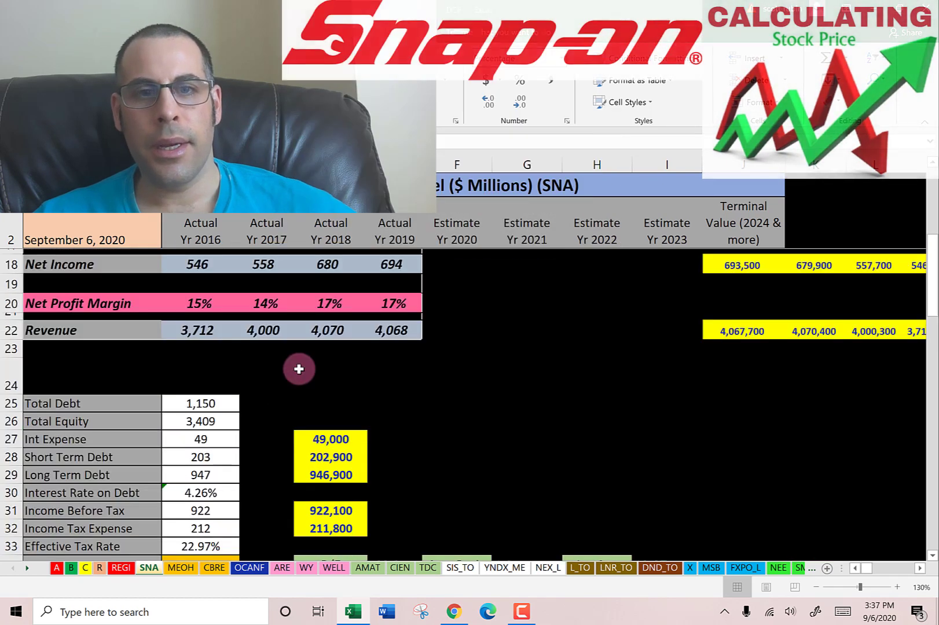
{"action": "scroll", "coordinate": [299, 369], "scroll_direction": "up", "scroll_amount": 5}
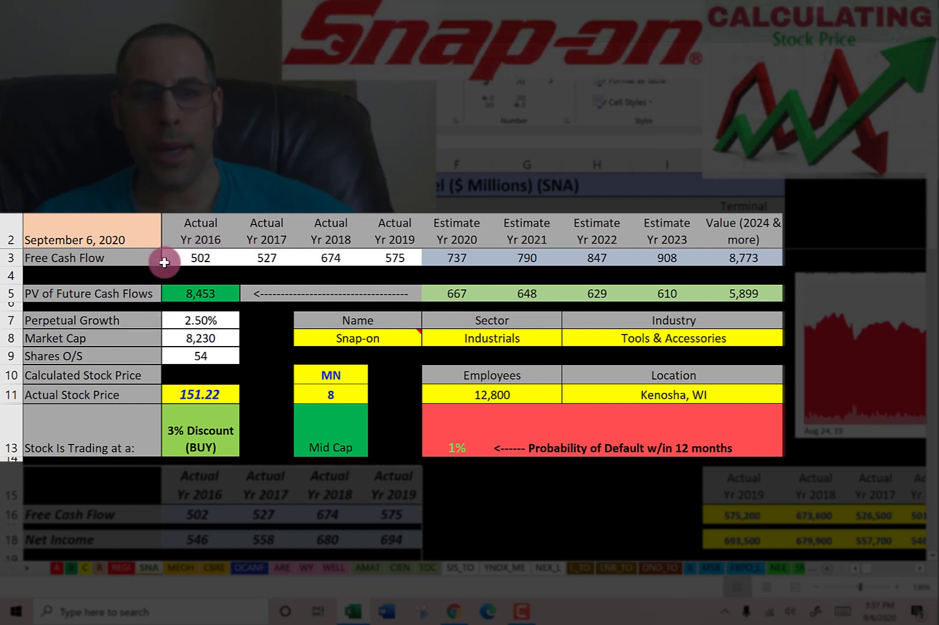
{"action": "left_click", "coordinate": [205, 375]}
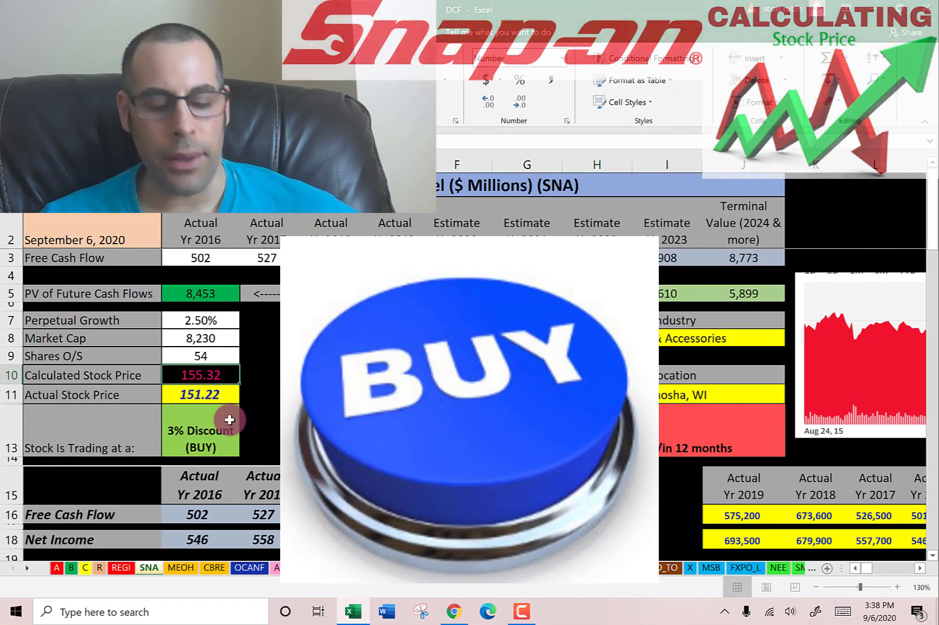
Step: Compare Simply Wall St's US$187.23 fair value with the US$151.22 market price
{"action": "key", "text": "alt+Tab"}
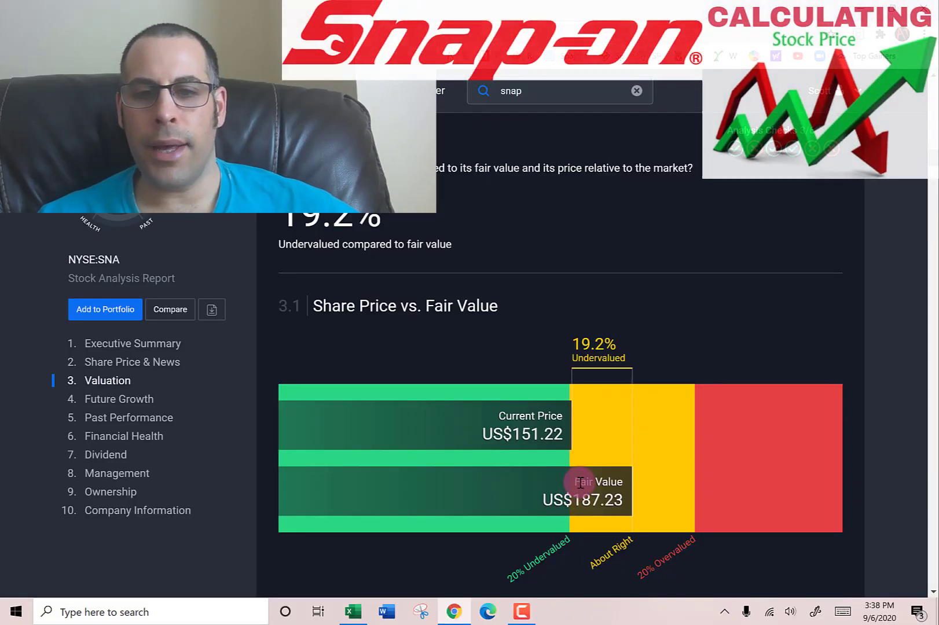
{"action": "key", "text": "alt+Tab"}
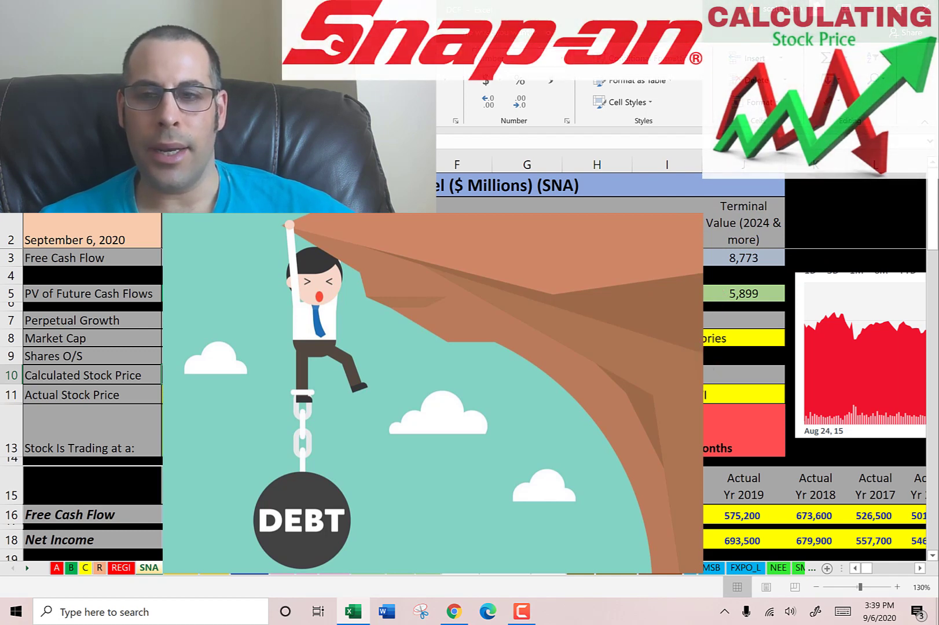
Step: Delete the stock price chart and scroll down to the P/E, P/S and P/B ratio comparison
{"action": "left_click_drag", "start_coordinate": [826, 347], "coordinate": [265, 344]}
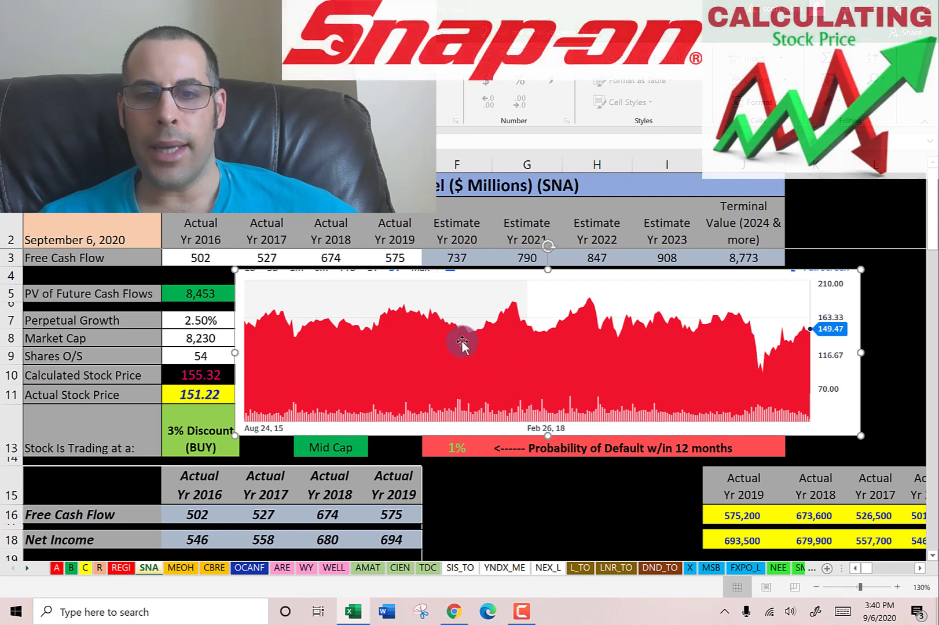
{"action": "key", "text": "Delete"}
{"action": "scroll", "coordinate": [462, 340], "scroll_direction": "down", "scroll_amount": 9}
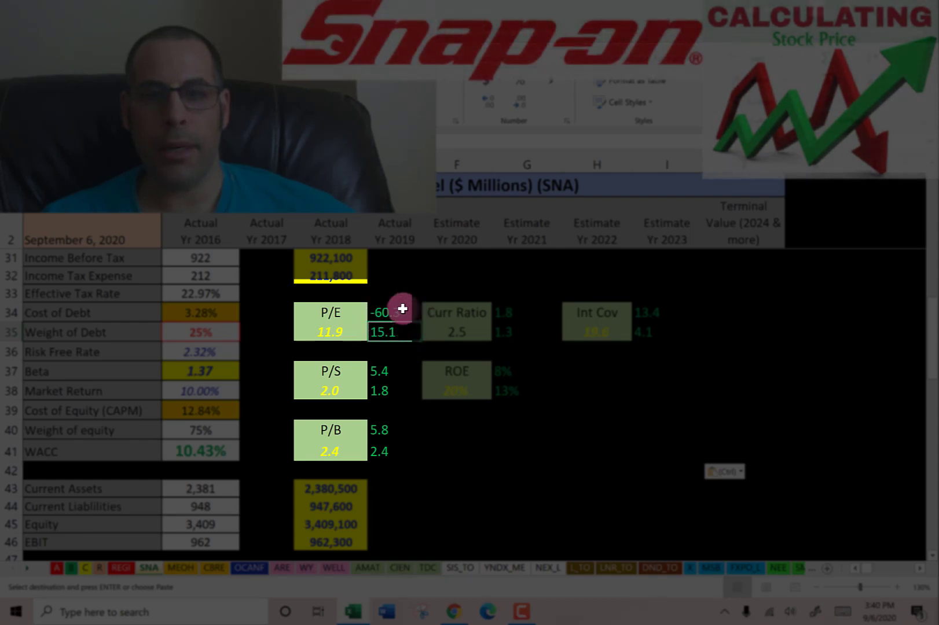
{"action": "left_click", "coordinate": [331, 389]}
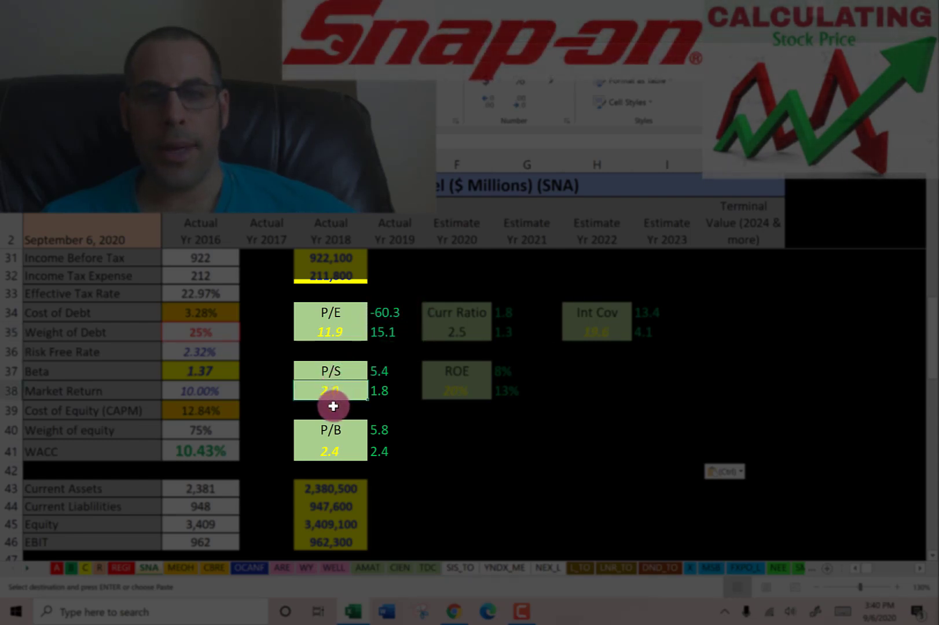
{"action": "left_click", "coordinate": [385, 391]}
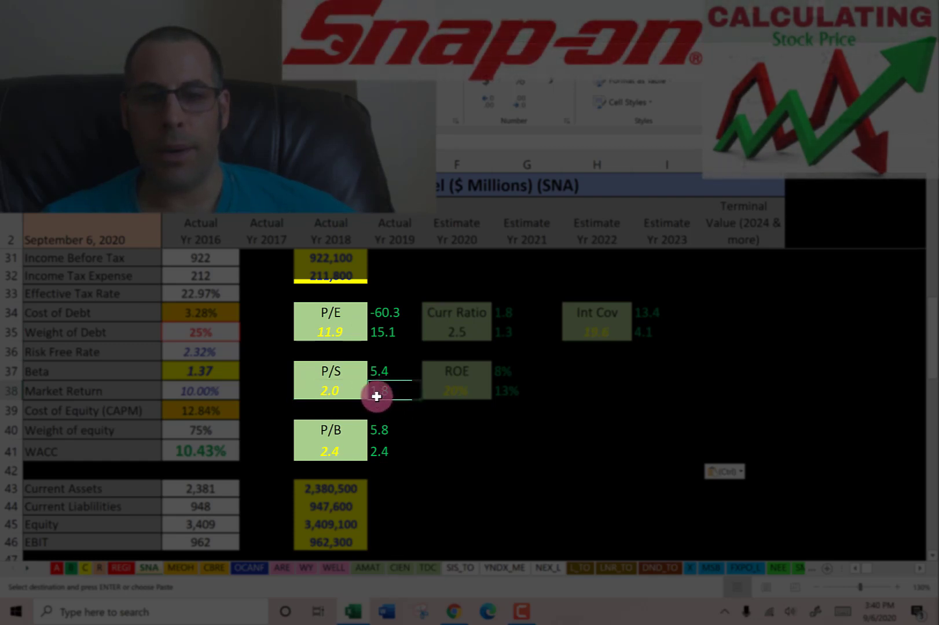
{"action": "left_click", "coordinate": [314, 450]}
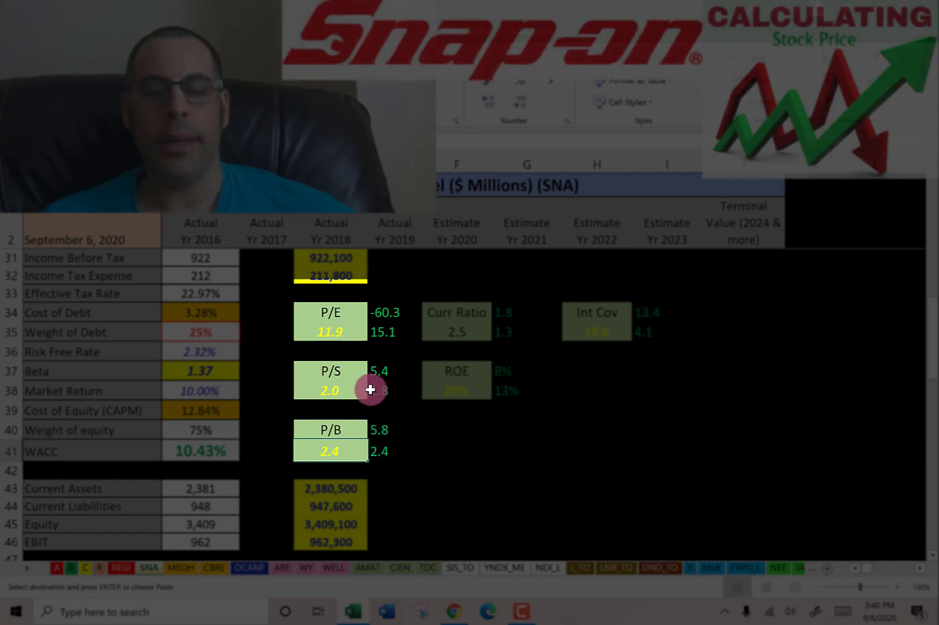
{"action": "scroll", "coordinate": [377, 405], "scroll_direction": "down", "scroll_amount": 5}
{"action": "left_click", "coordinate": [385, 343]}
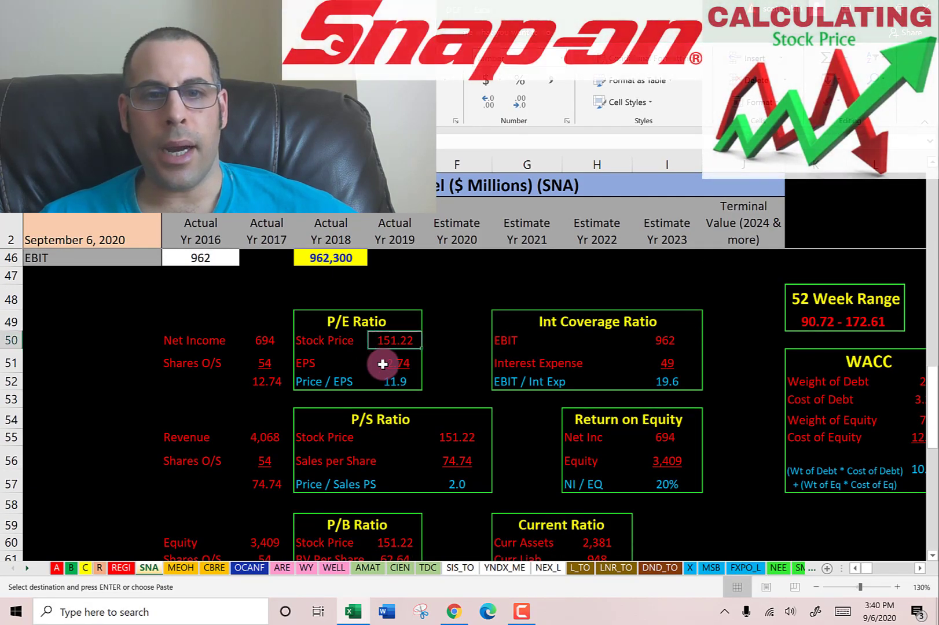
{"action": "left_click", "coordinate": [383, 363]}
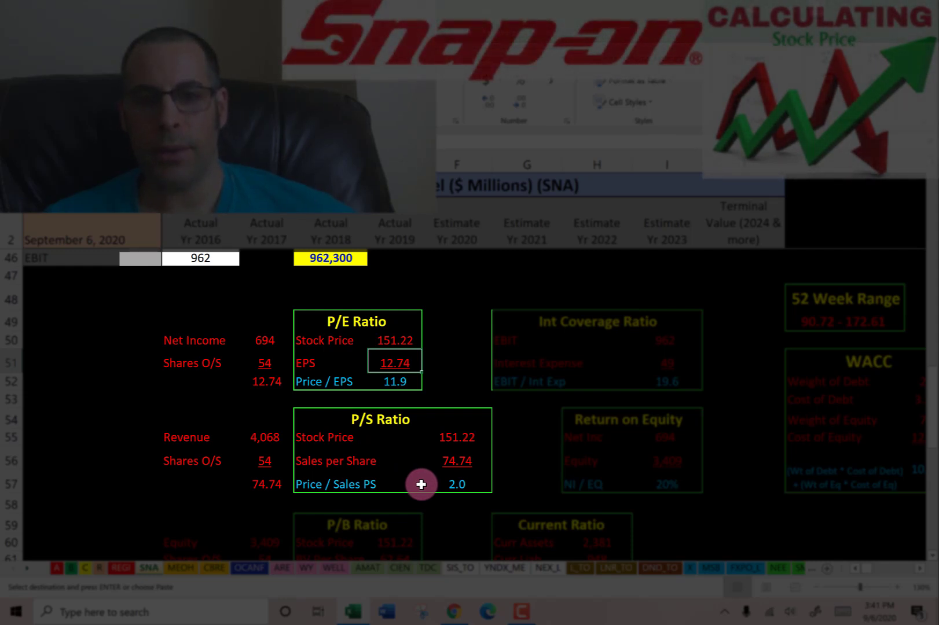
{"action": "scroll", "coordinate": [378, 383], "scroll_direction": "down", "scroll_amount": 4}
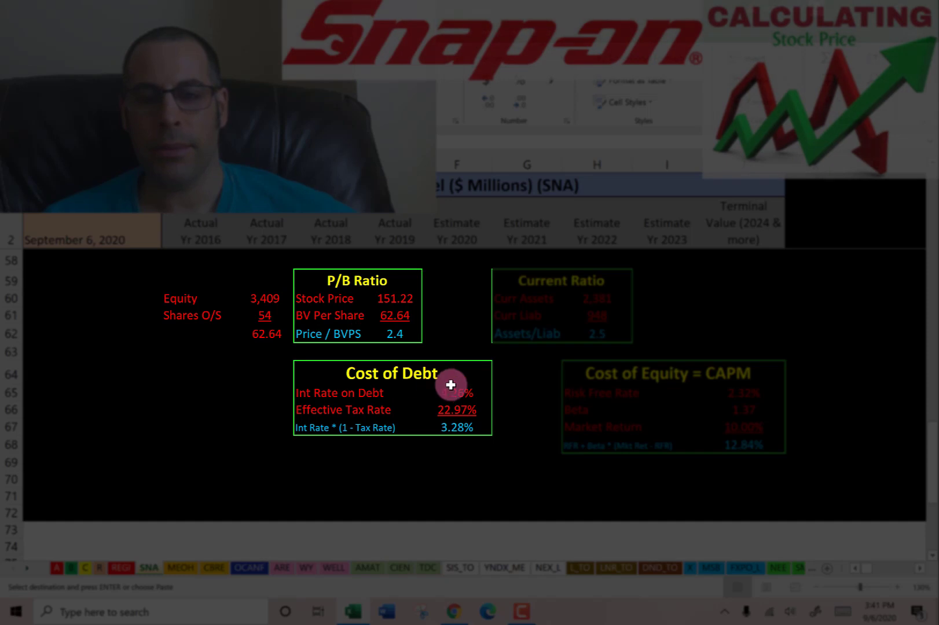
{"action": "scroll", "coordinate": [451, 384], "scroll_direction": "up", "scroll_amount": 9}
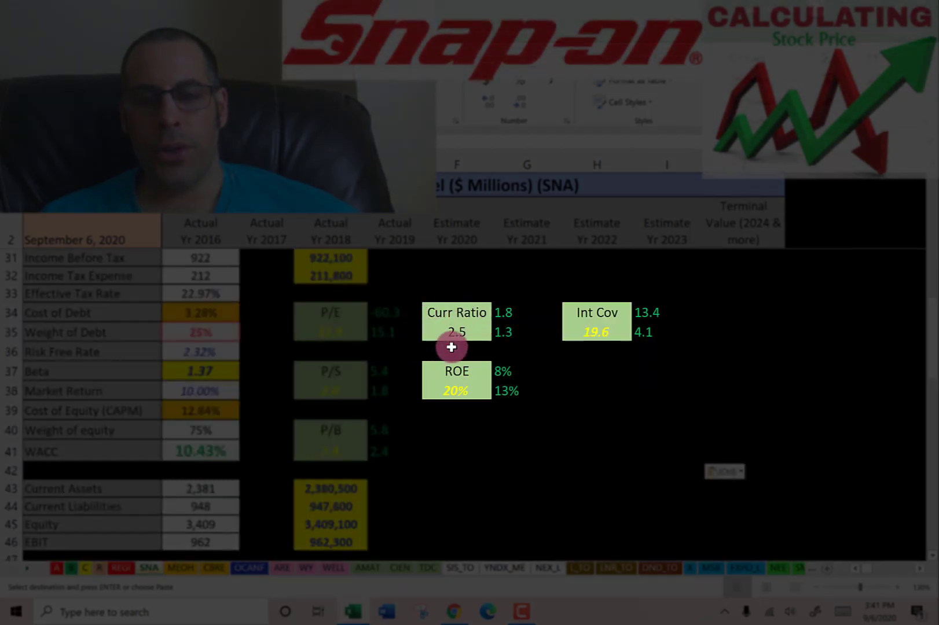
Step: Check the 1.8 Current Ratio and paste the copied entry into cell G35
{"action": "left_click", "coordinate": [502, 311]}
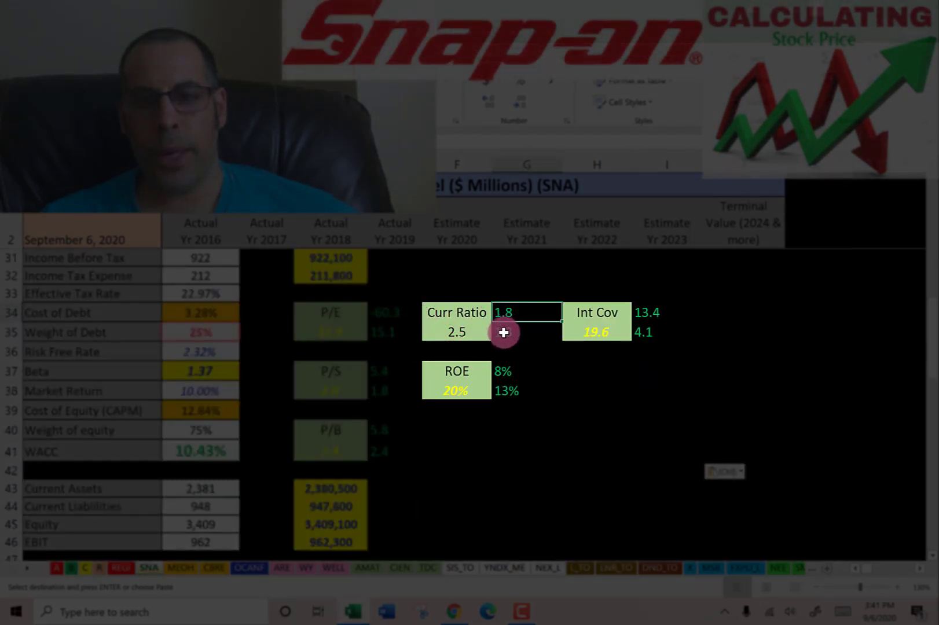
{"action": "left_click", "coordinate": [503, 333]}
{"action": "type", "text": "1.3"}
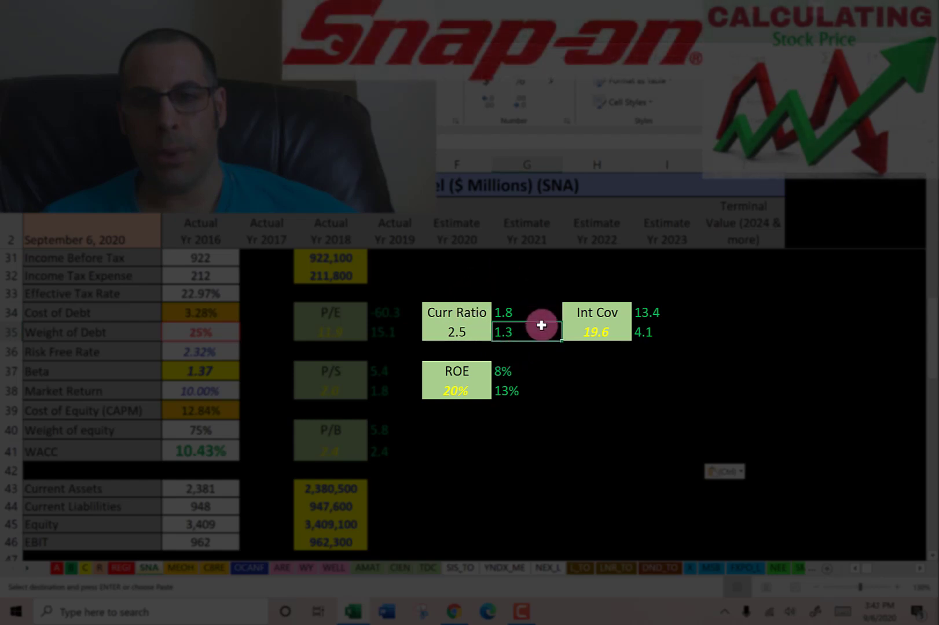
Step: Review the ROE figures (20%, 13%, 8%) and the Interest Coverage values 4.1 and 13.4
{"action": "left_click", "coordinate": [458, 393]}
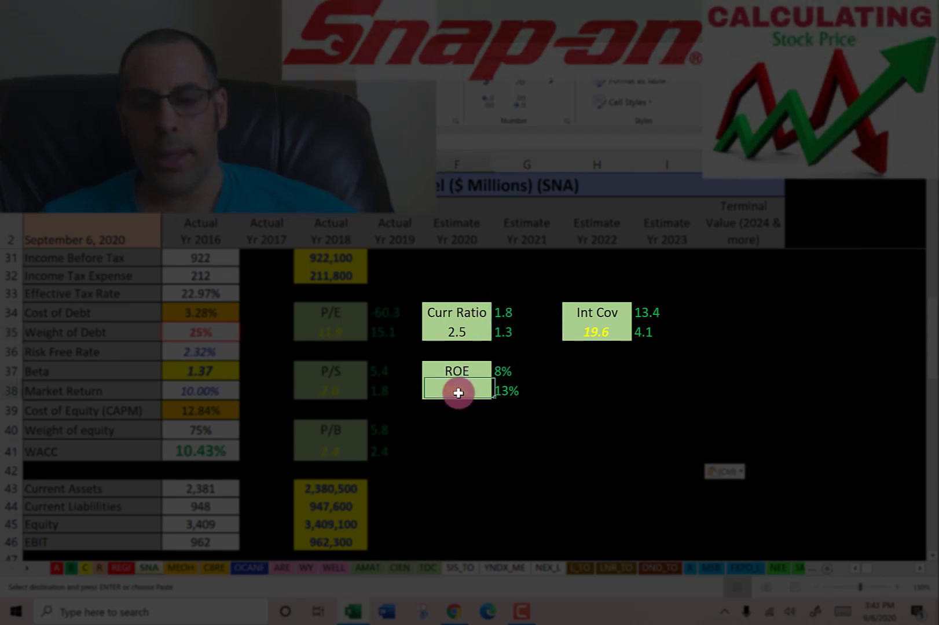
{"action": "left_click", "coordinate": [516, 396]}
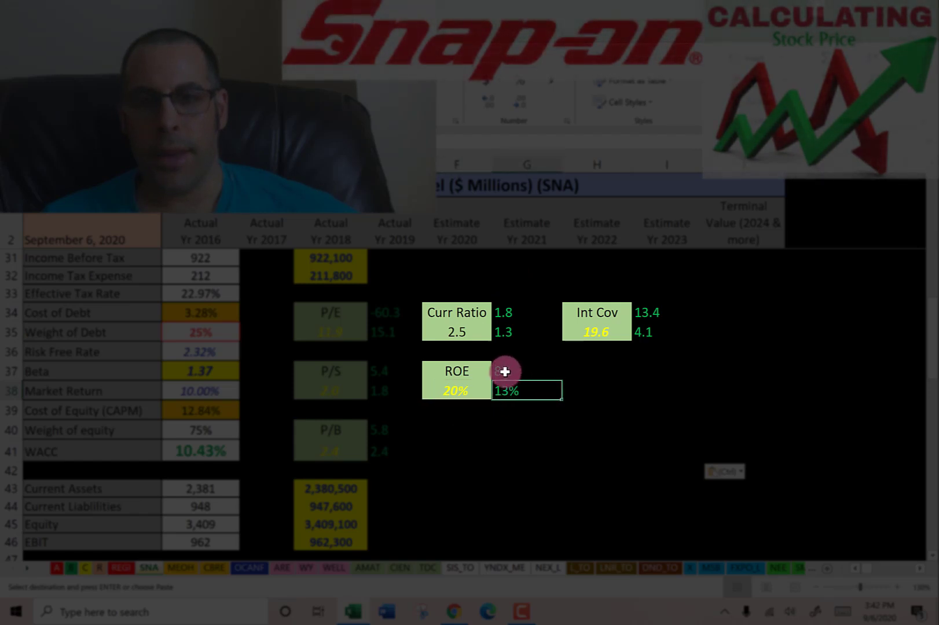
{"action": "left_click", "coordinate": [507, 375]}
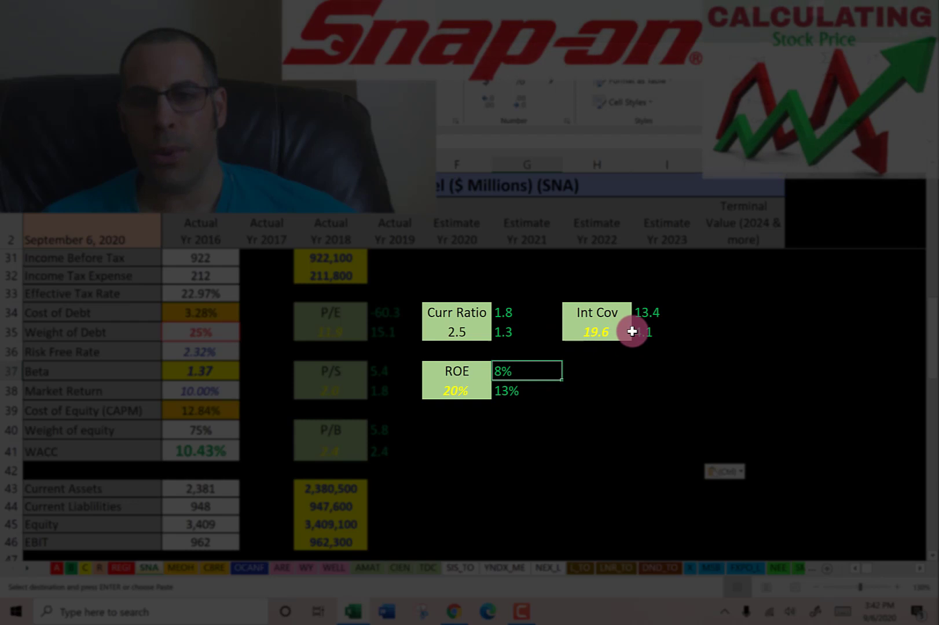
{"action": "left_click", "coordinate": [648, 335]}
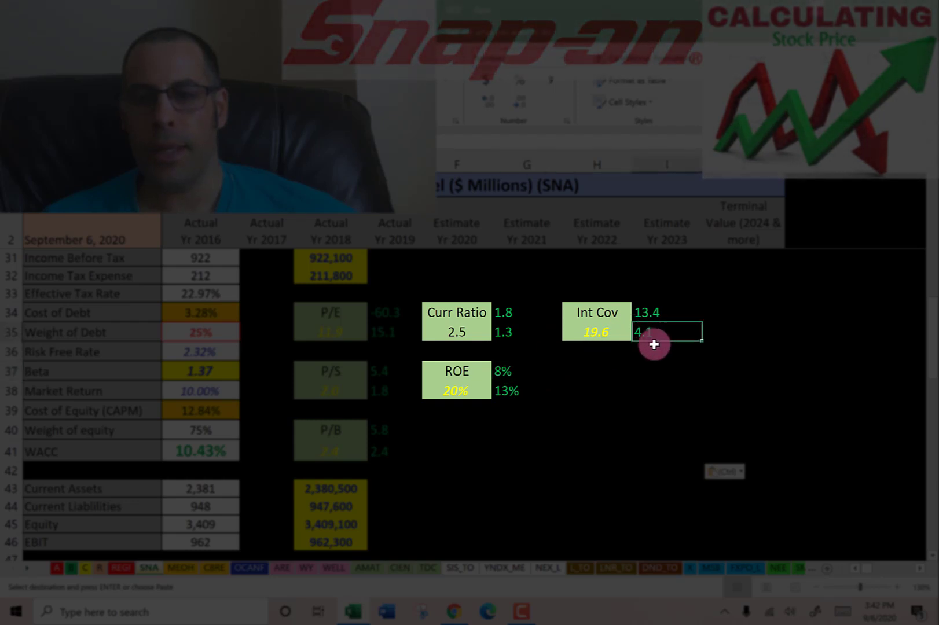
{"action": "left_click", "coordinate": [648, 311]}
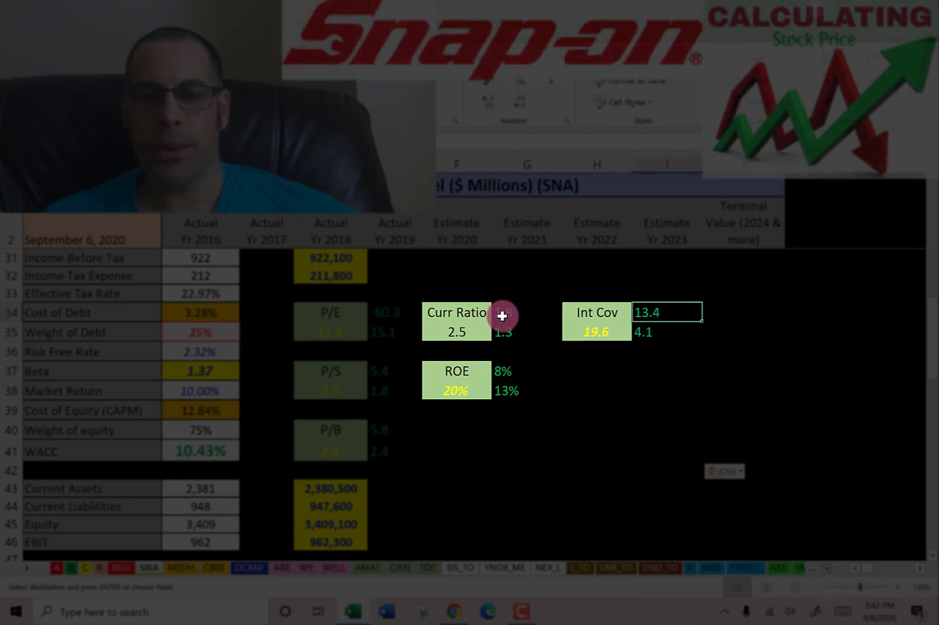
Step: Verify the Current Ratio inputs: current assets 2,381 and current liabilities 948
{"action": "scroll", "coordinate": [507, 313], "scroll_direction": "down", "scroll_amount": 5}
{"action": "scroll", "coordinate": [513, 312], "scroll_direction": "down", "scroll_amount": 3}
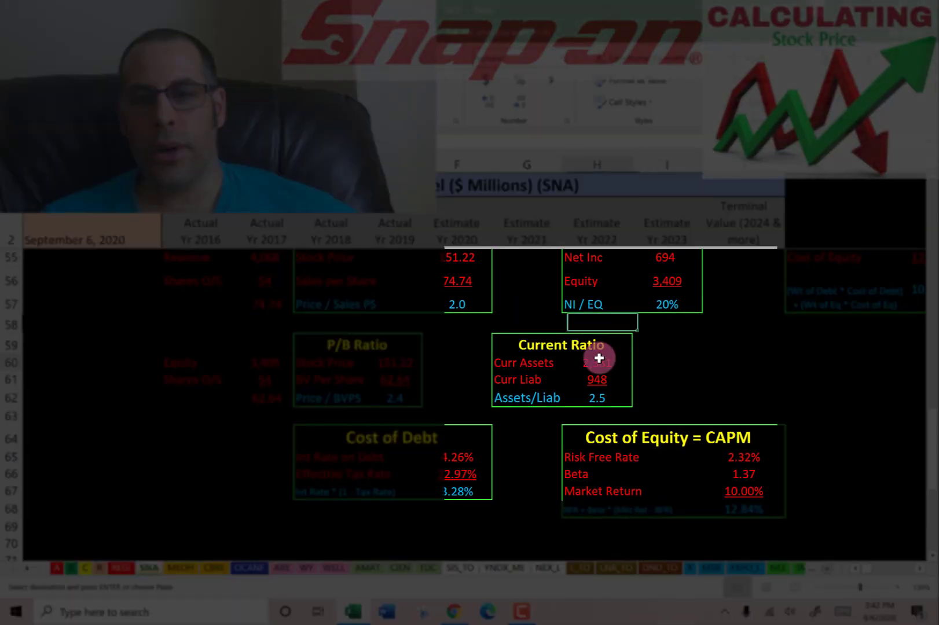
{"action": "left_click", "coordinate": [598, 360]}
{"action": "left_click", "coordinate": [581, 382]}
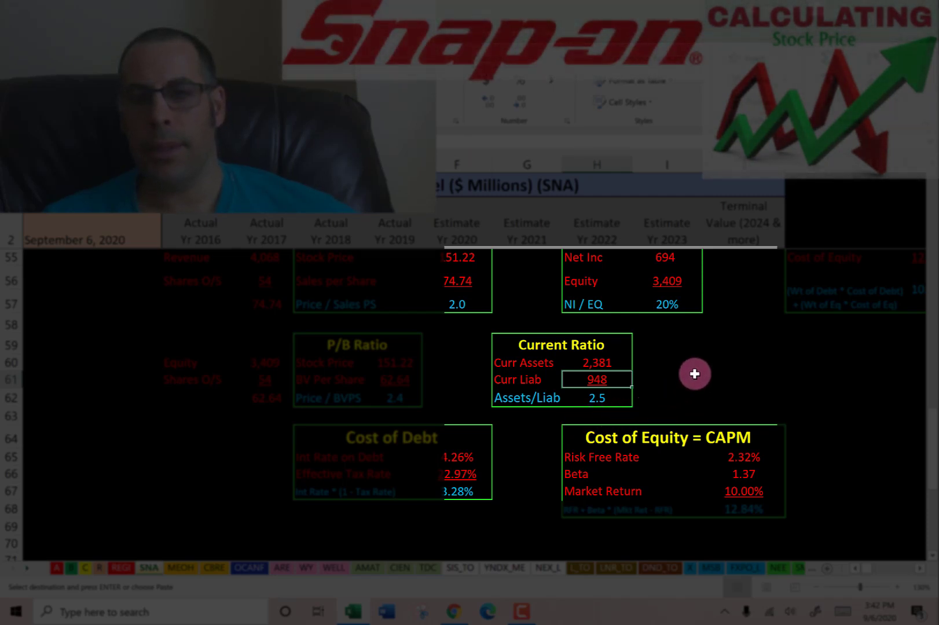
Step: Return to the top of the sheet, where the summary shows a 3% discount (BUY) verdict
{"action": "scroll", "coordinate": [690, 377], "scroll_direction": "up", "scroll_amount": 2}
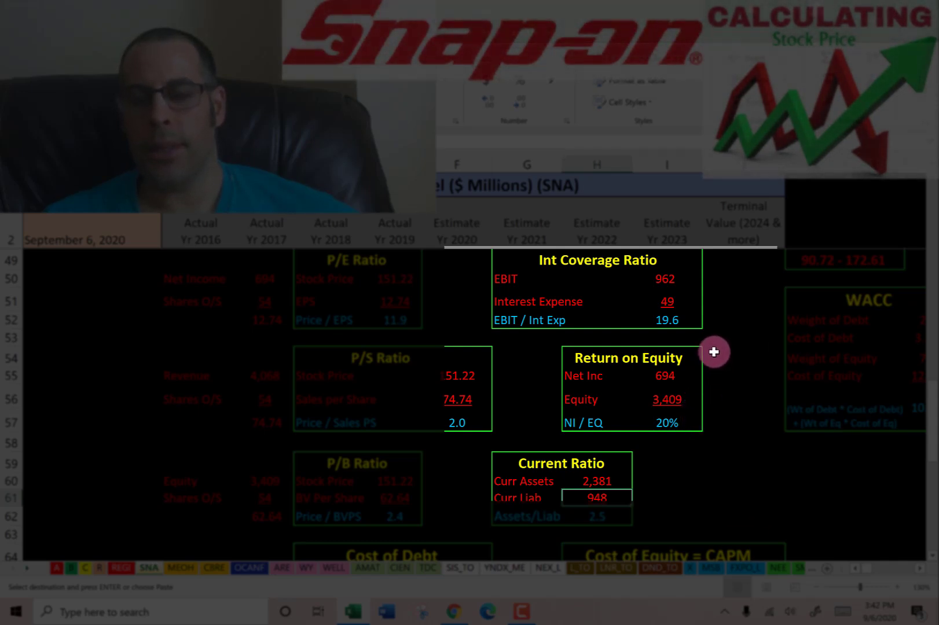
{"action": "scroll", "coordinate": [714, 352], "scroll_direction": "up", "scroll_amount": 1}
{"action": "scroll", "coordinate": [711, 364], "scroll_direction": "up", "scroll_amount": 1}
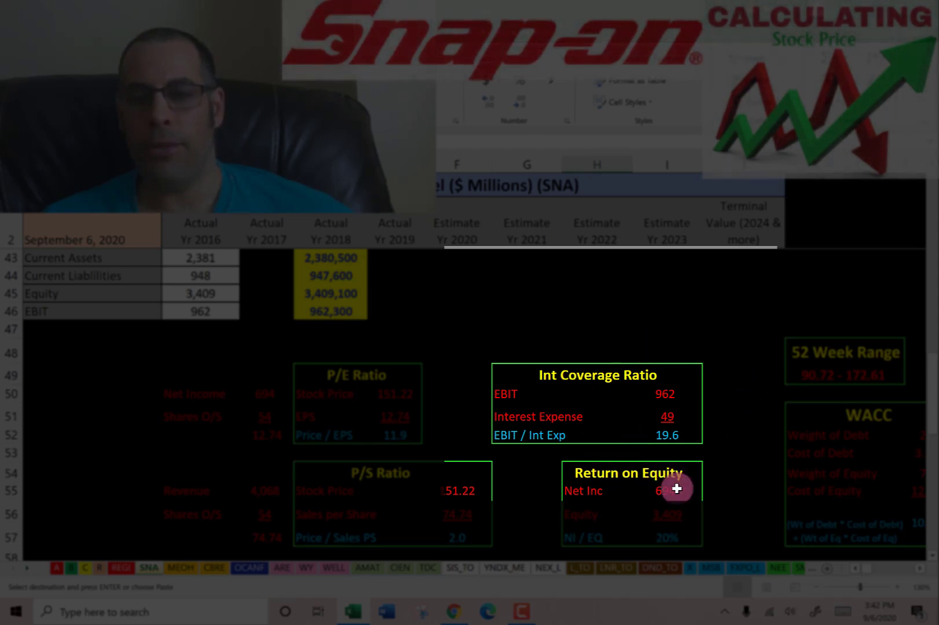
{"action": "scroll", "coordinate": [541, 394], "scroll_direction": "up", "scroll_amount": 13}
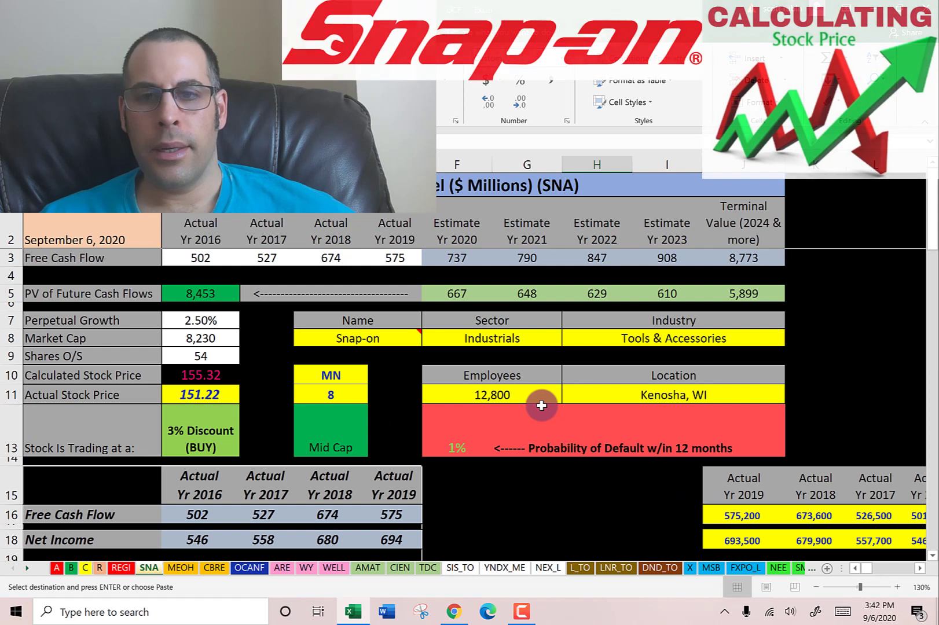